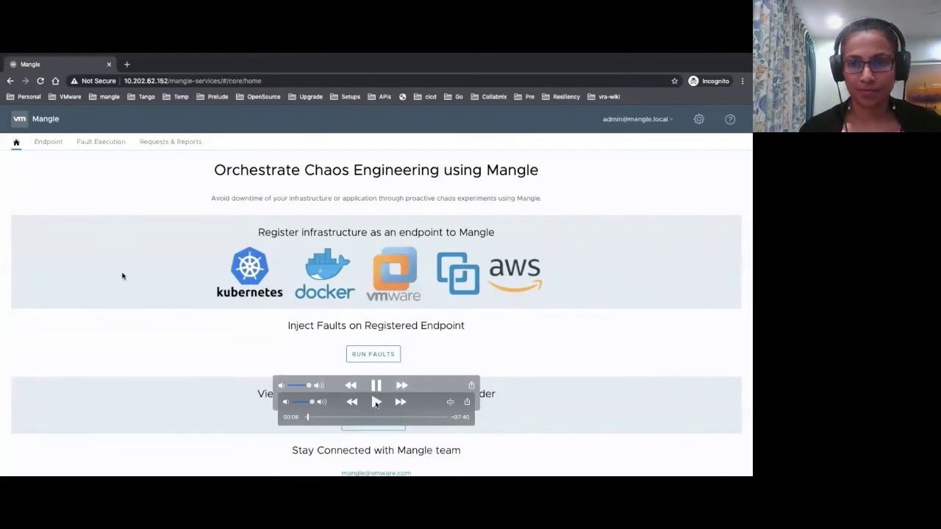
Play the demo recording in short stretches from the Mangle home page to the Add Remote Machine form, pausing there.
click(375, 404)
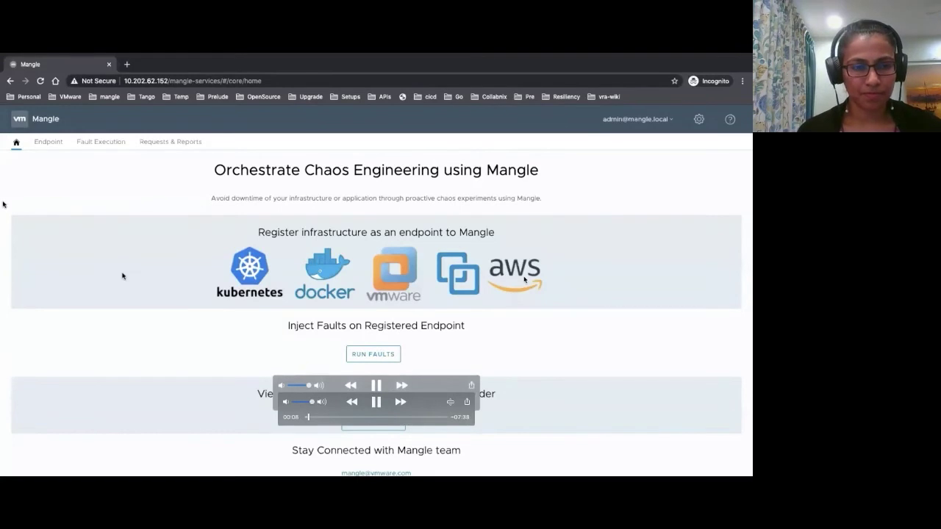
click(376, 402)
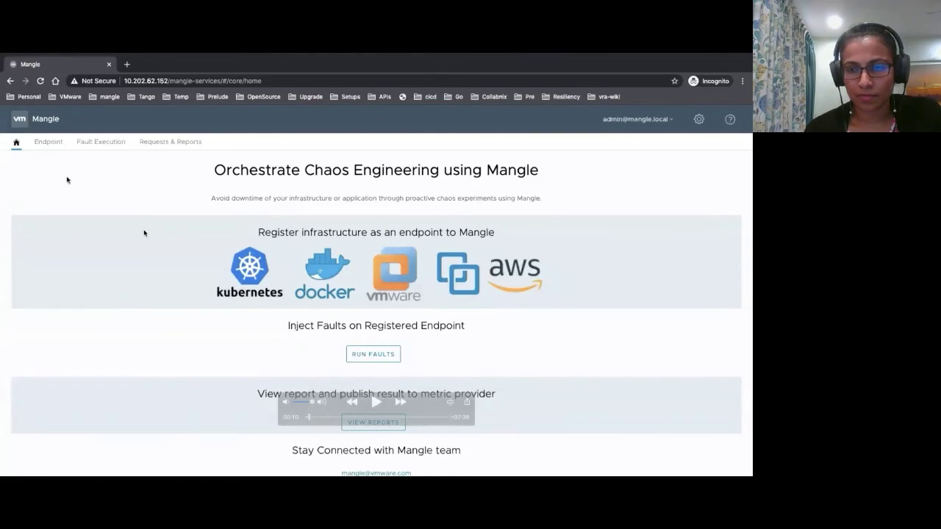
click(376, 403)
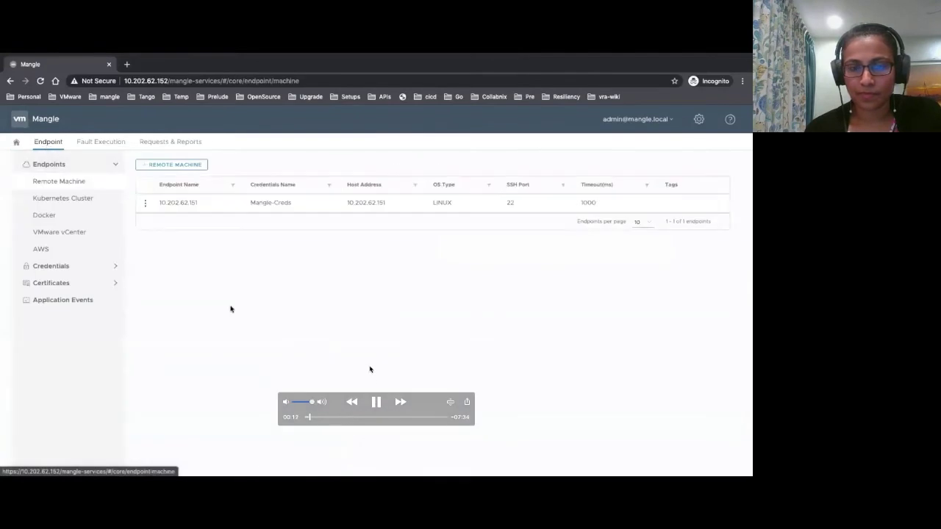
click(377, 402)
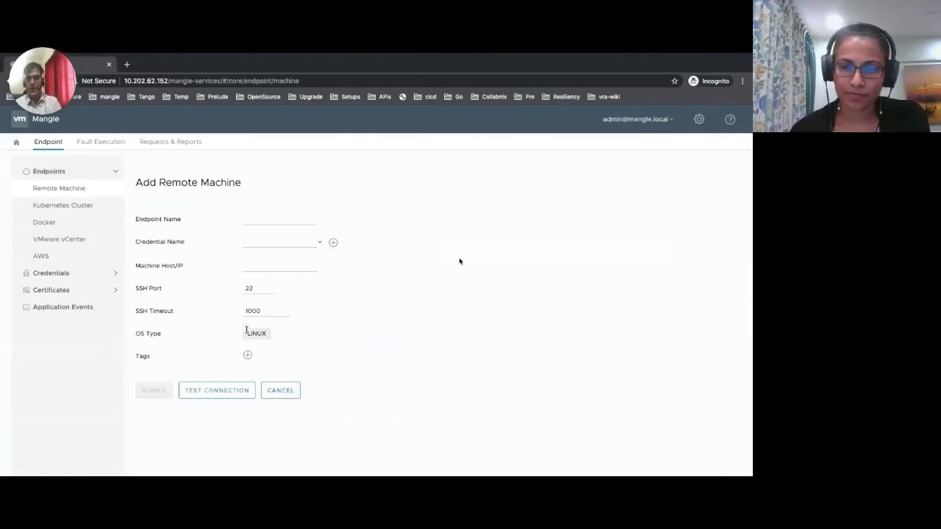
Resume the demo recording and pause it at the Edit Remote Machine form of the existing endpoint.
mouse_move(375, 424)
click(377, 402)
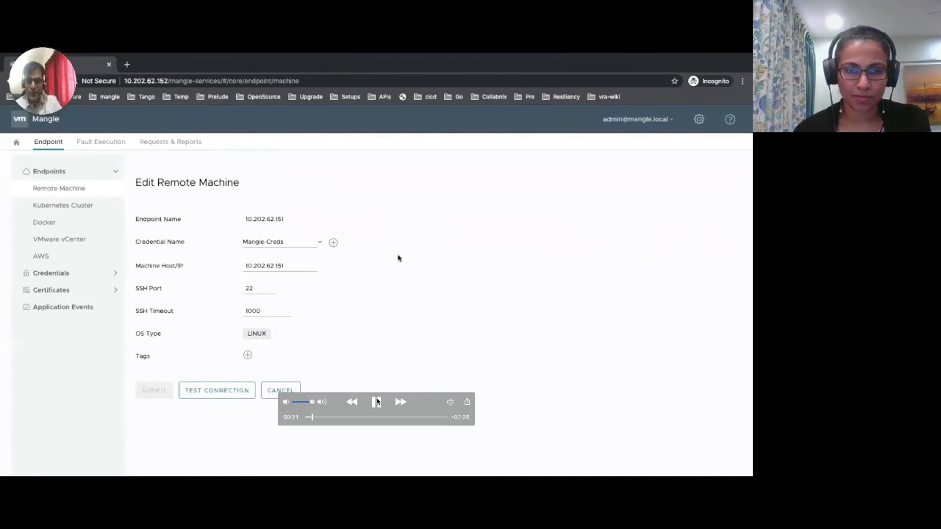
click(376, 401)
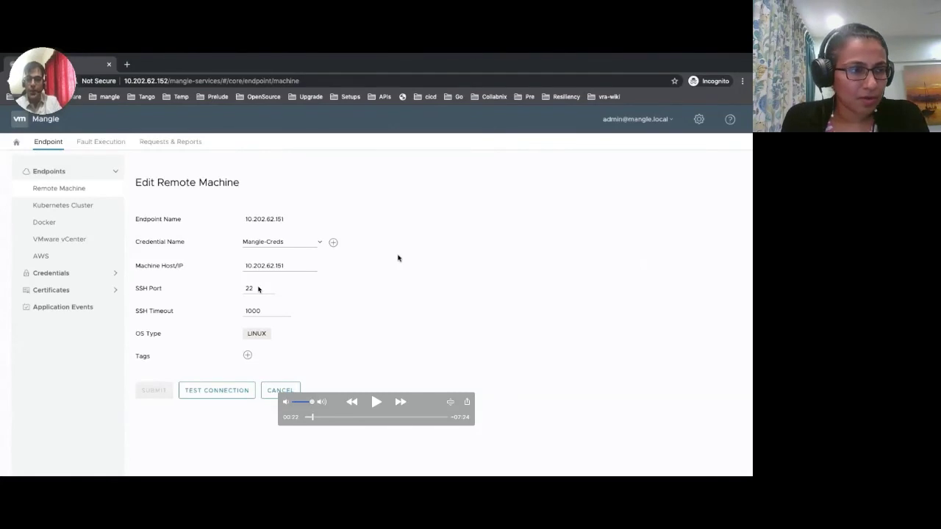
Play the recording through the Edit Machine Credential dialog and pause it just before the remote machine's connection test.
mouse_move(258, 289)
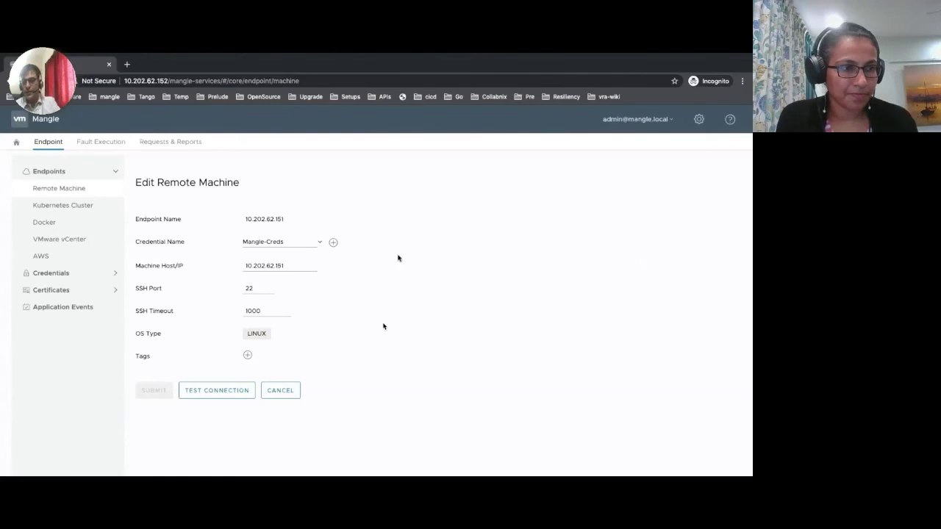
mouse_move(386, 327)
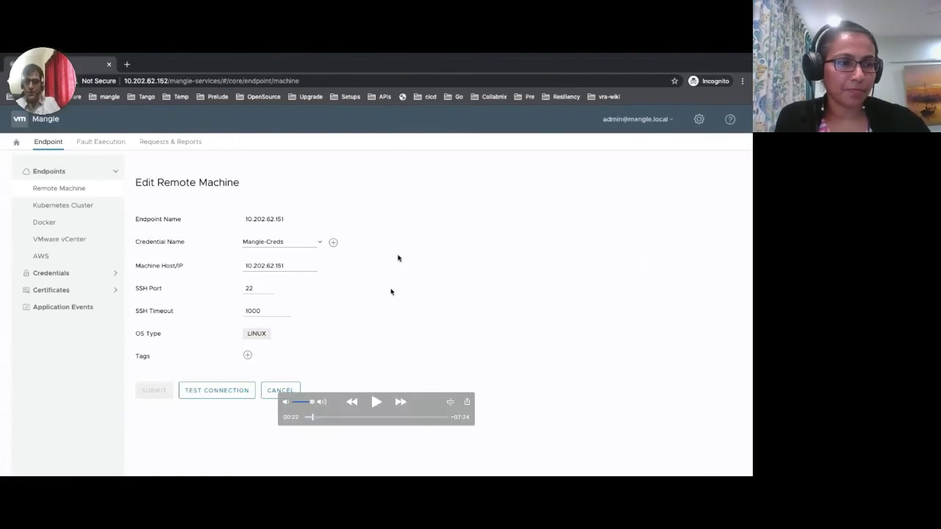
click(376, 403)
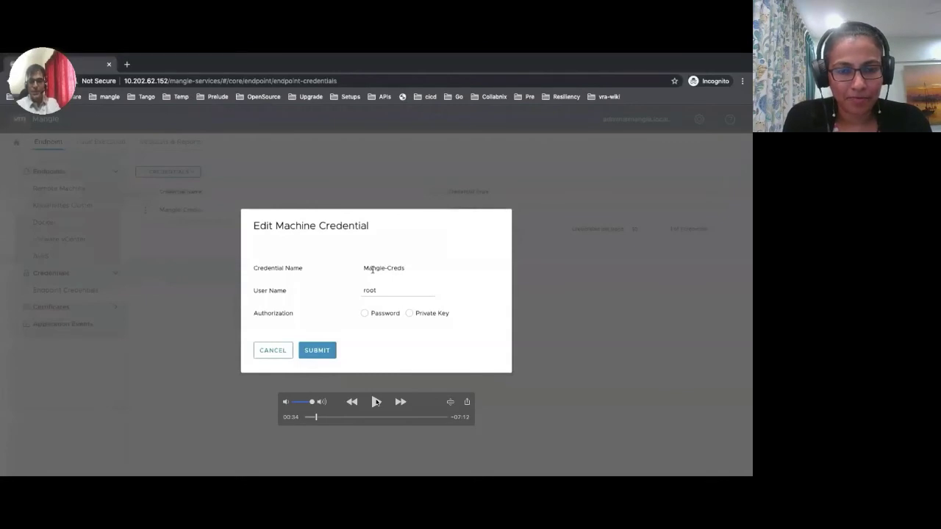
click(376, 402)
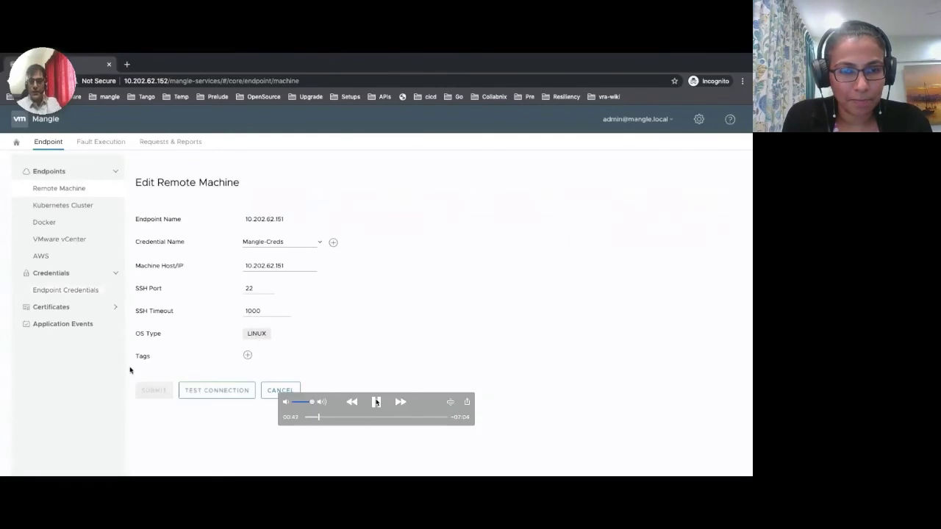
click(376, 402)
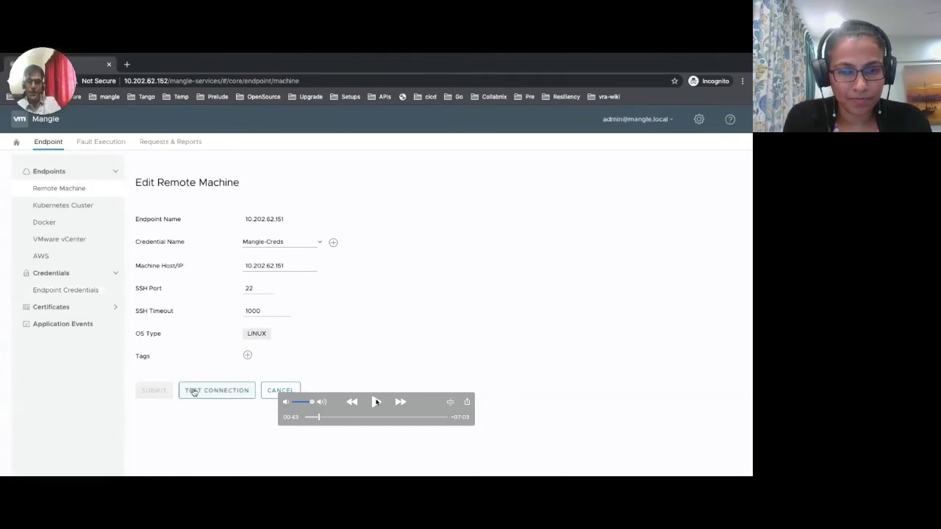
Play the recording through the connection test to the Fault Execution page, pausing at the expanded Infrastructure Faults list.
click(375, 402)
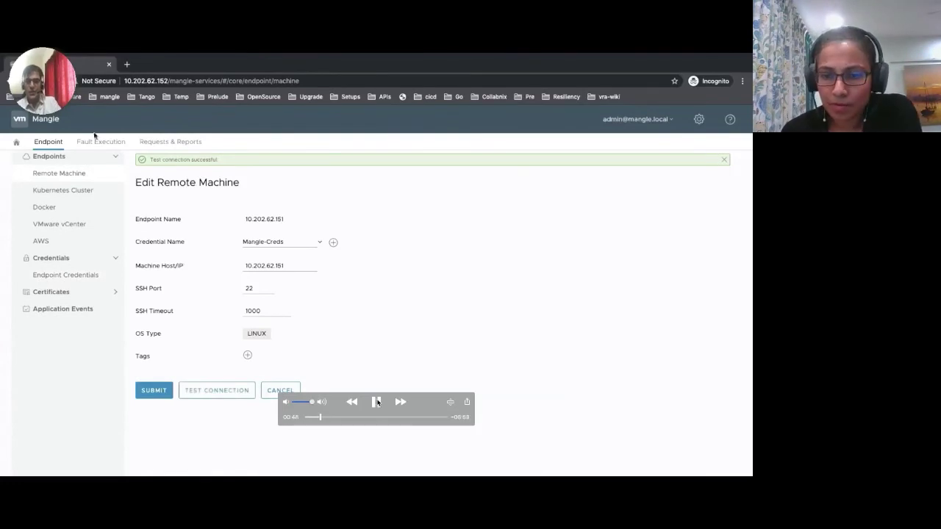
click(376, 402)
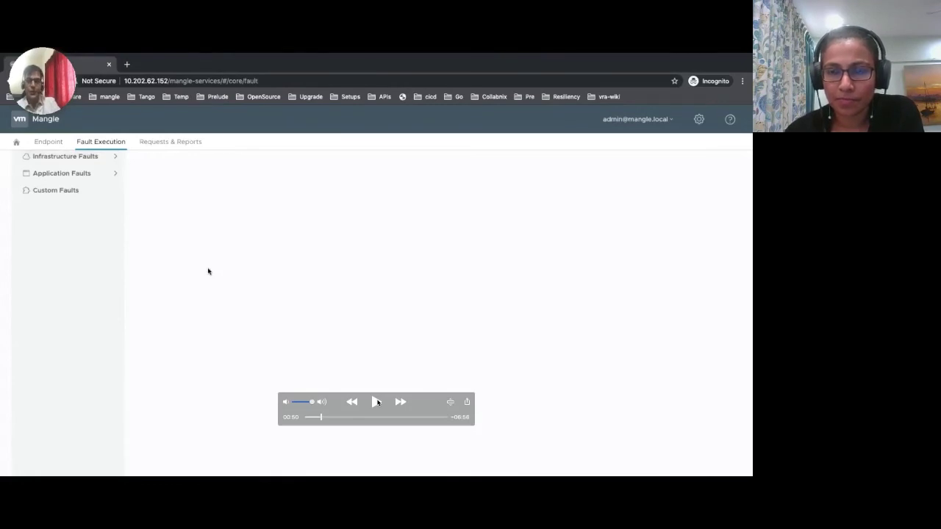
click(376, 402)
click(376, 402)
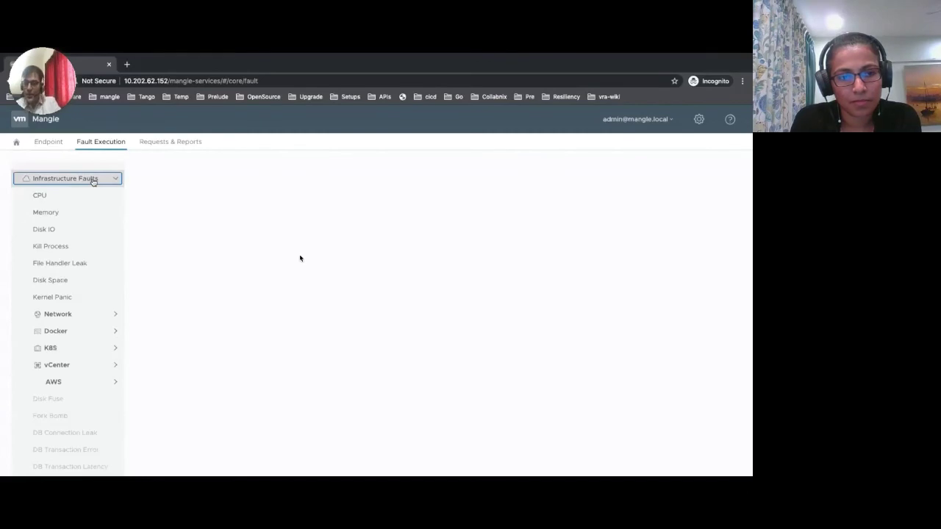
Play the recording through the infrastructure fault types in short stretches, pausing at the Packet Delay entry of the Network faults.
mouse_move(309, 296)
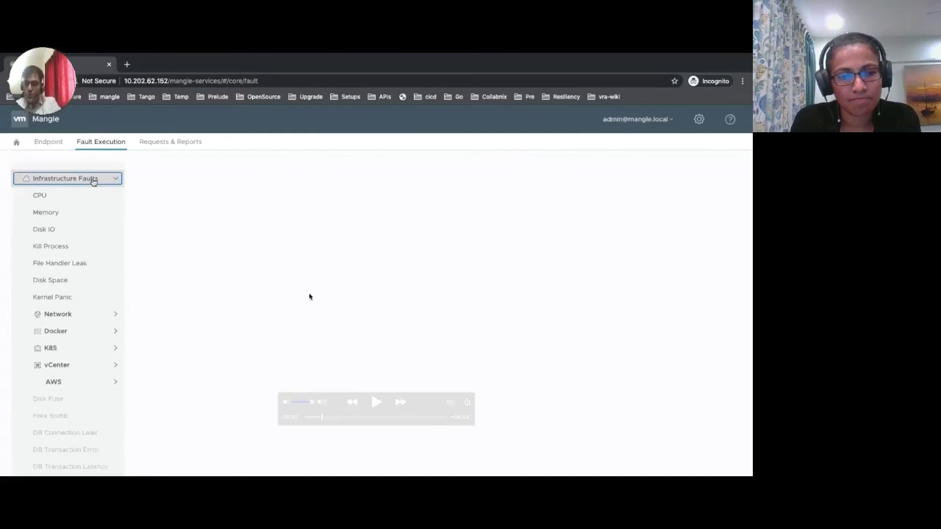
click(375, 402)
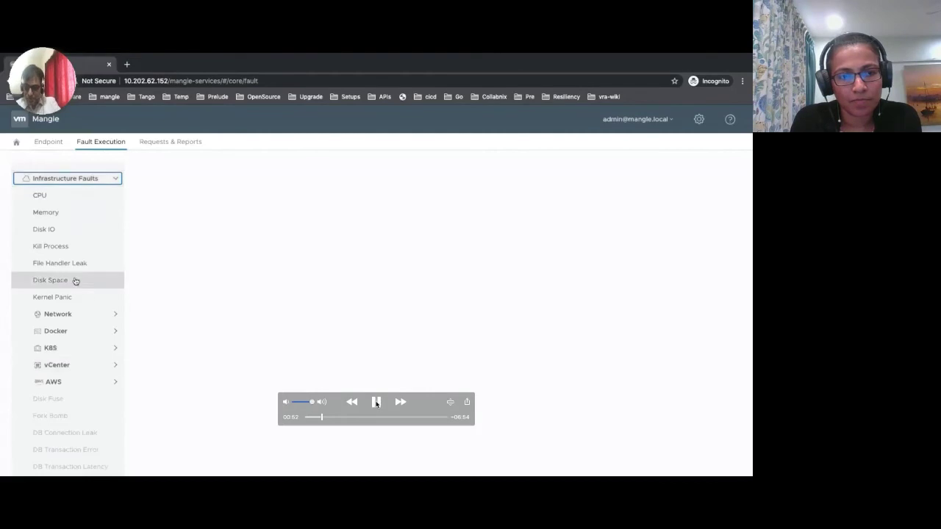
click(376, 402)
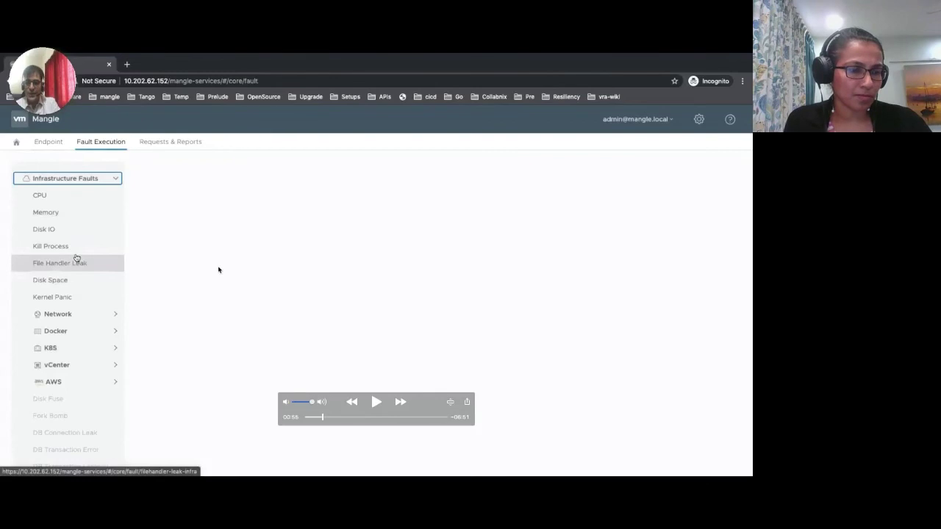
click(376, 402)
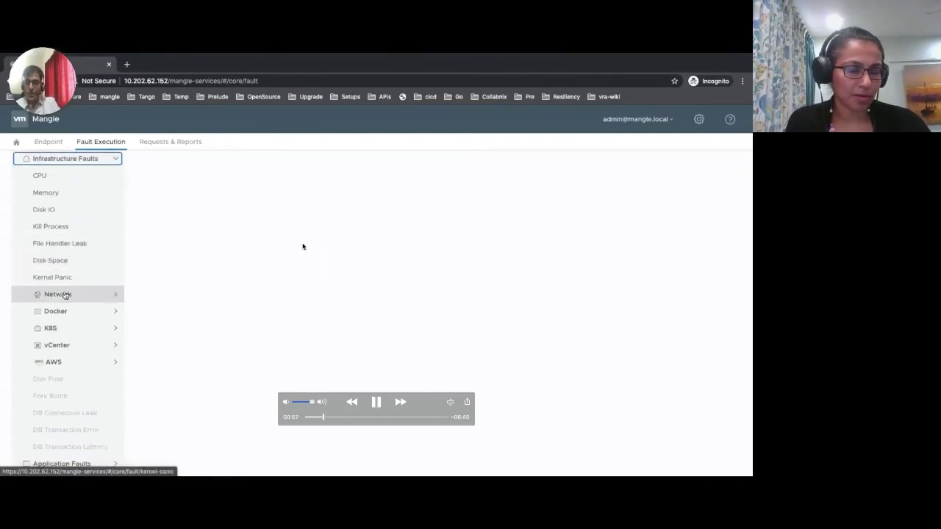
click(376, 409)
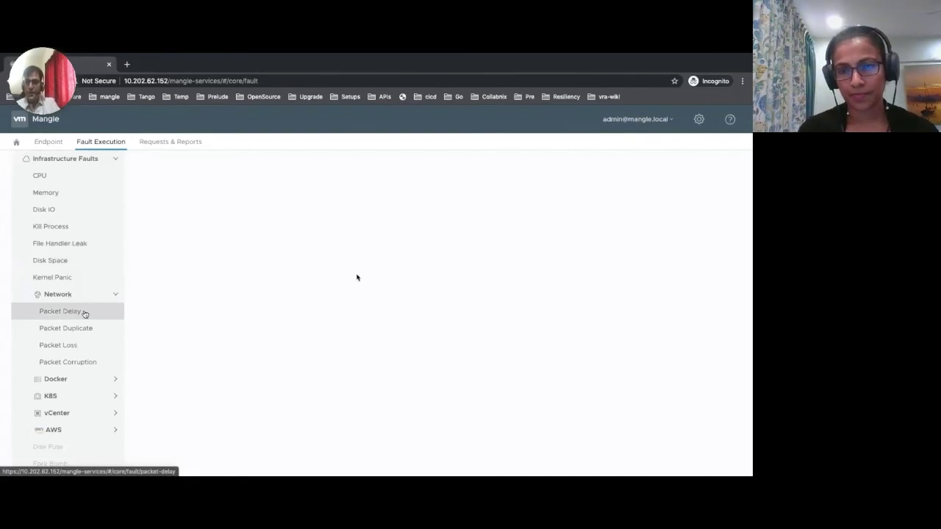
Play the terminal segment that pings 10.202.62.151, pausing at the ping command and again at its replies.
mouse_move(300, 262)
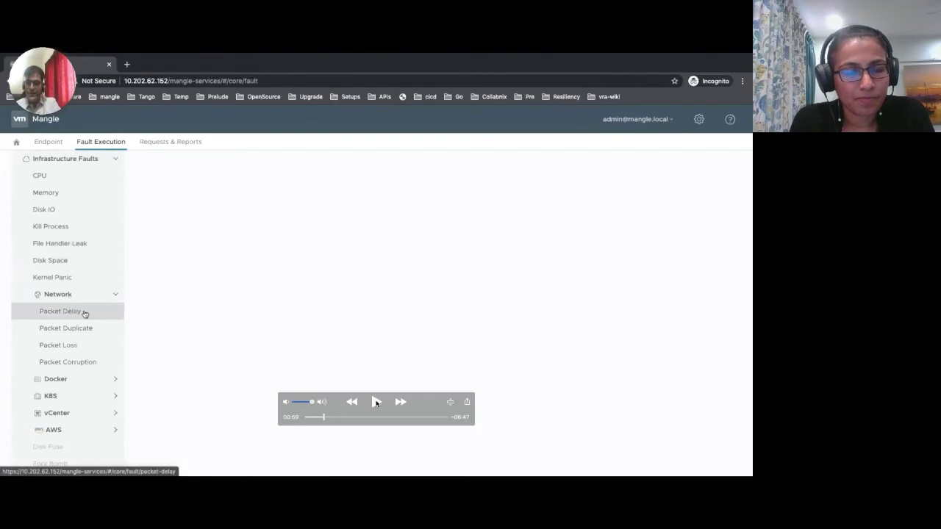
click(375, 402)
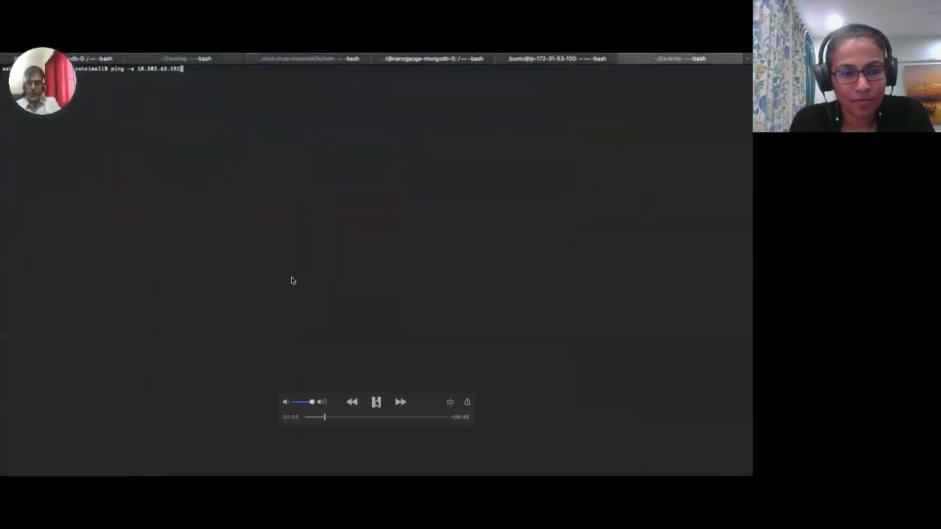
click(376, 402)
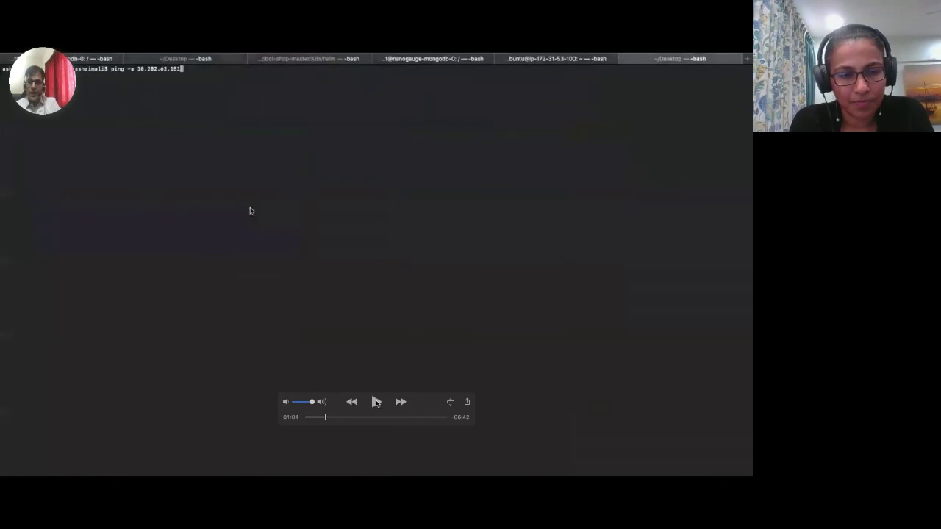
click(376, 402)
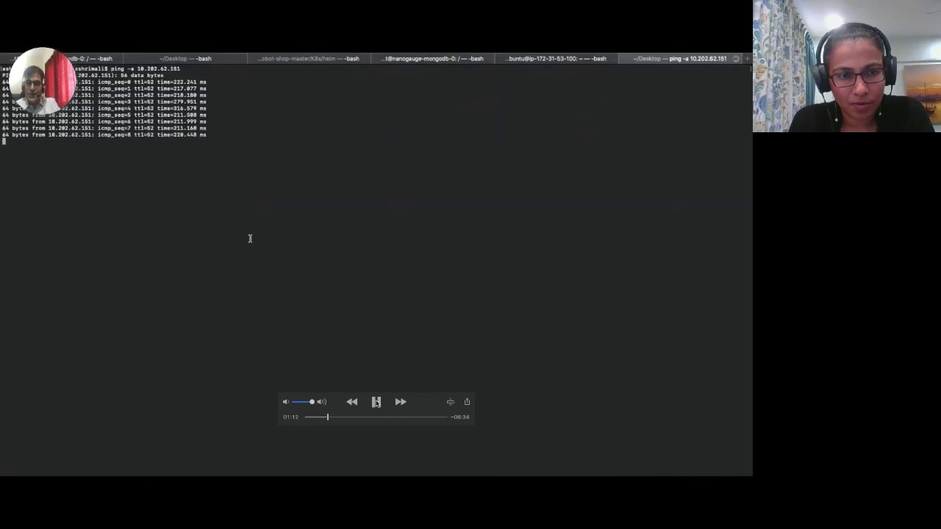
click(376, 402)
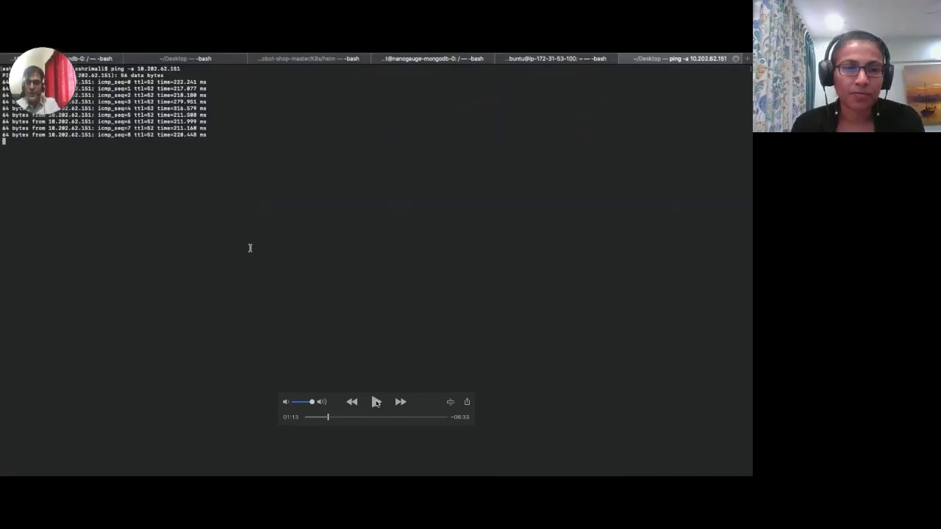
Play the recording through the Execute Packet Delay Fault form, pausing at the Nic name, latency and timeout entries.
click(376, 403)
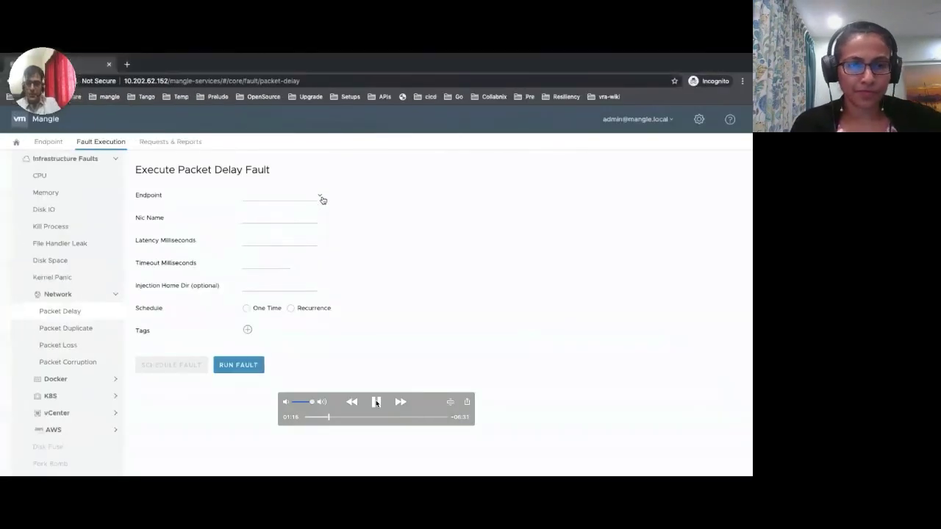
click(376, 402)
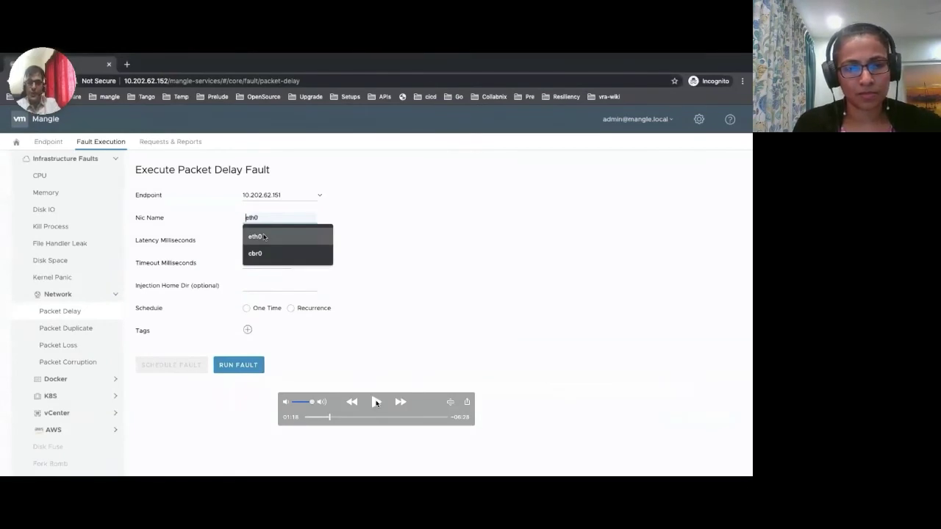
click(376, 403)
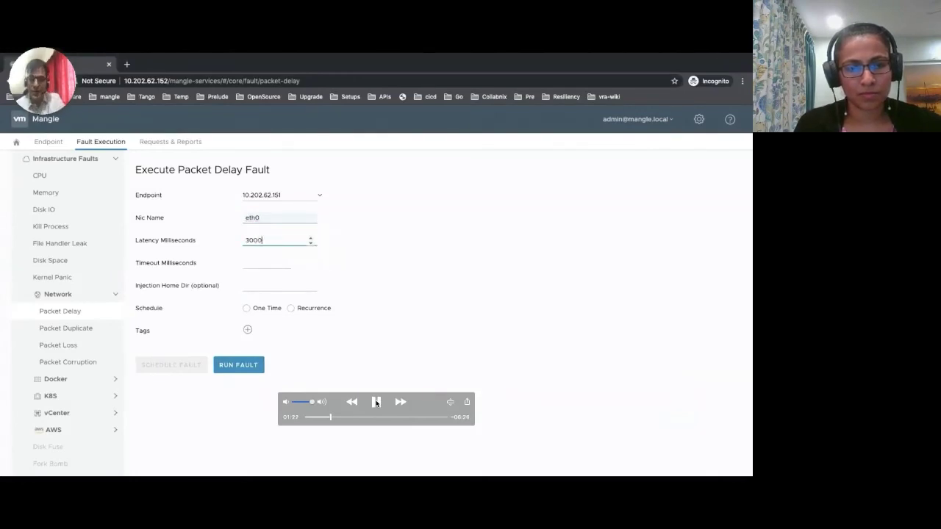
click(376, 403)
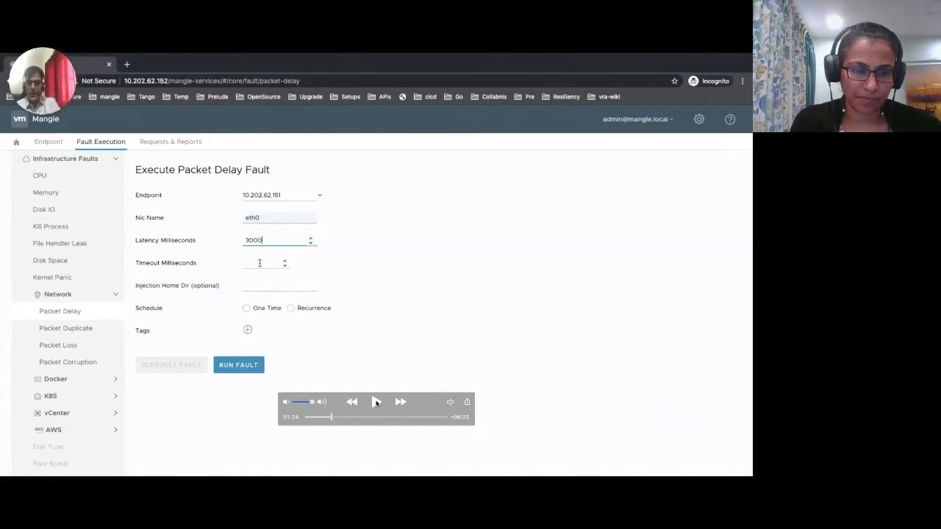
click(376, 402)
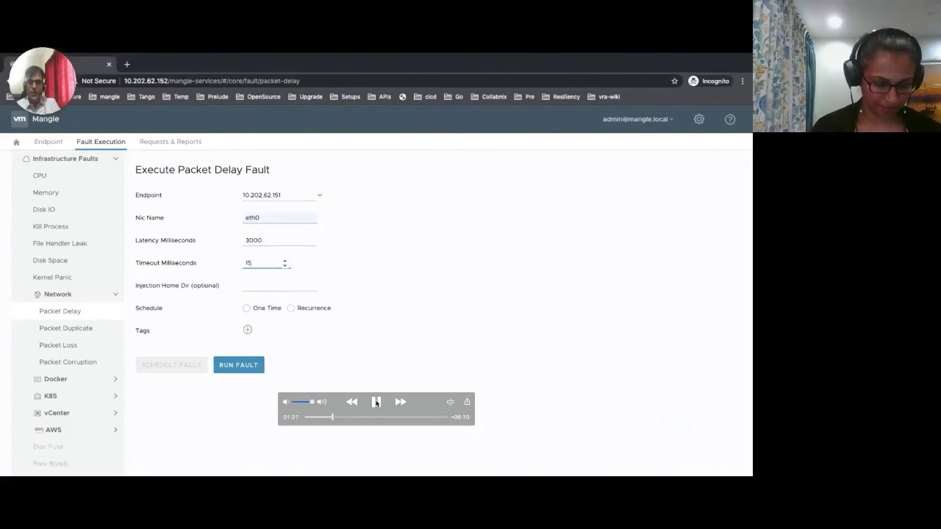
click(375, 403)
click(376, 402)
click(376, 402)
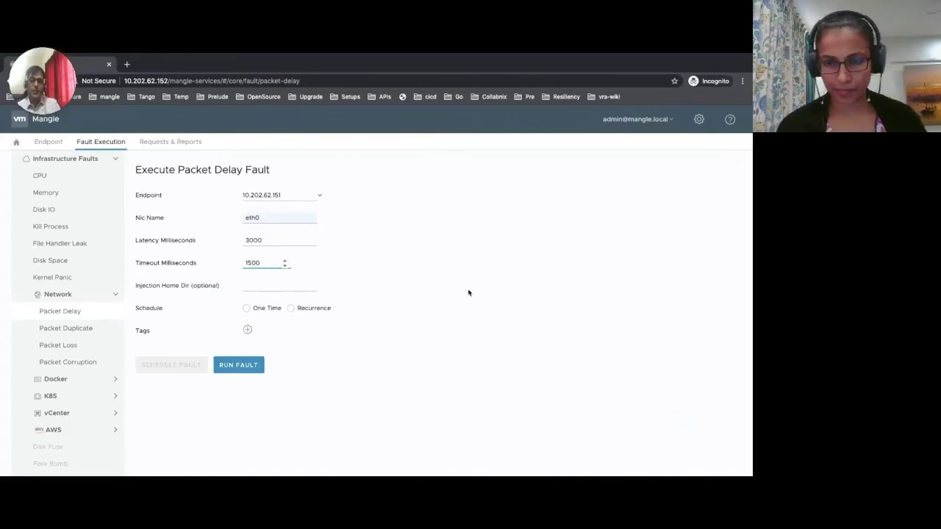
Resume the recording through the Processed Requests list and pause it at the network fault's task description details.
mouse_move(461, 286)
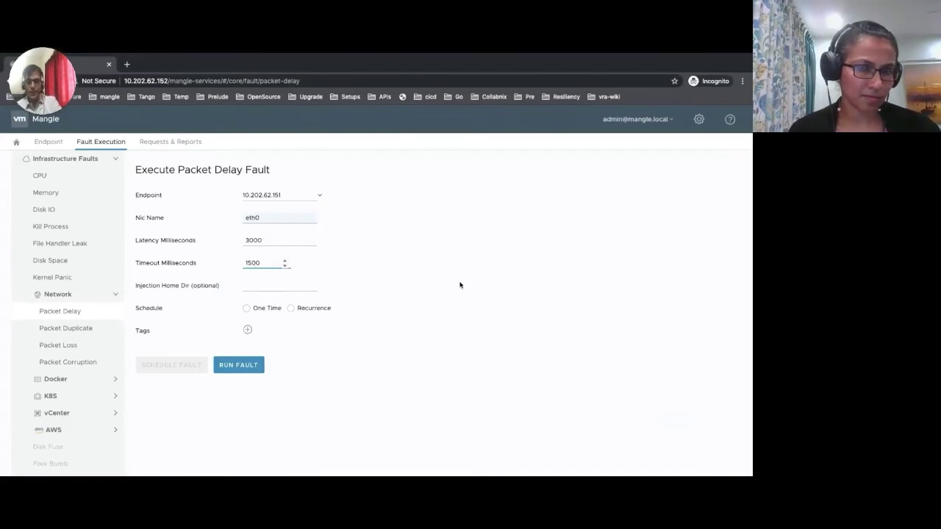
mouse_move(405, 276)
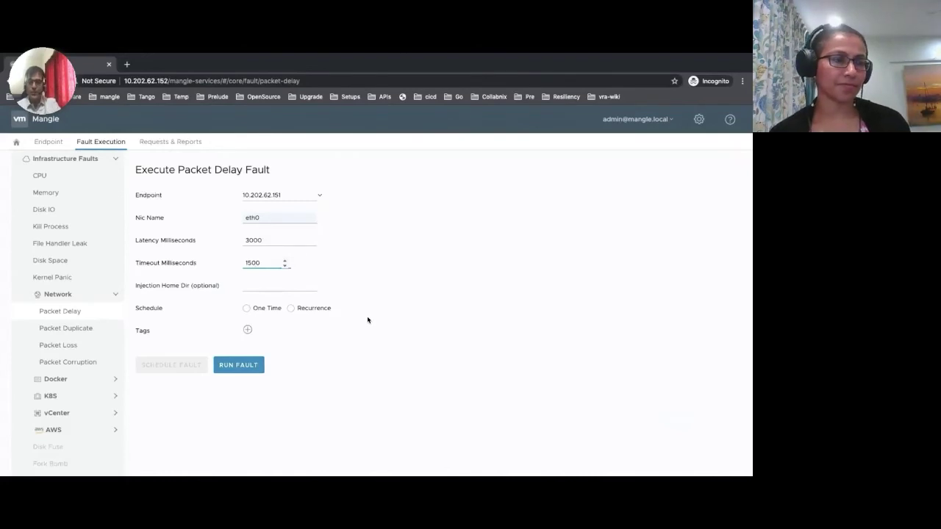
mouse_move(425, 319)
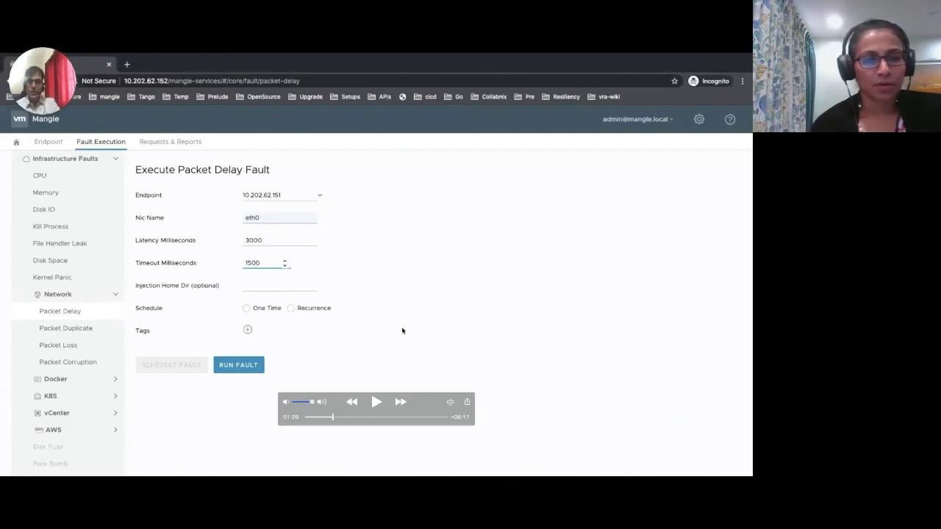
click(377, 403)
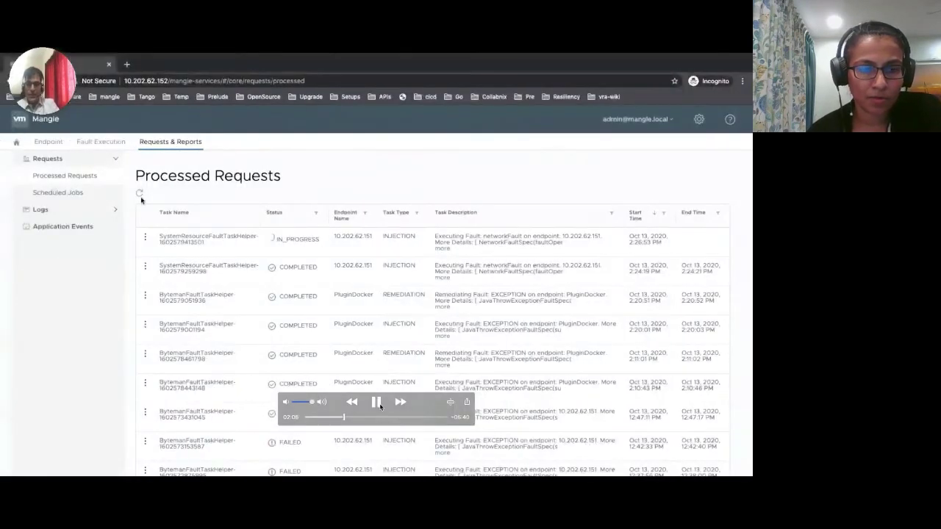
click(377, 402)
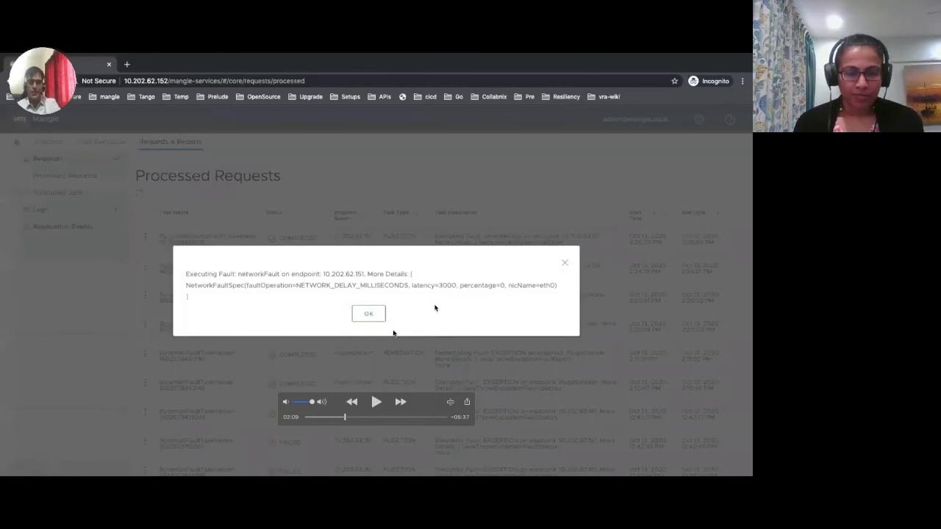
Play the recording to the Mangle home page and on into Stan's Robot Shop, pausing at each, the latter on the Positronic Brain product.
click(376, 402)
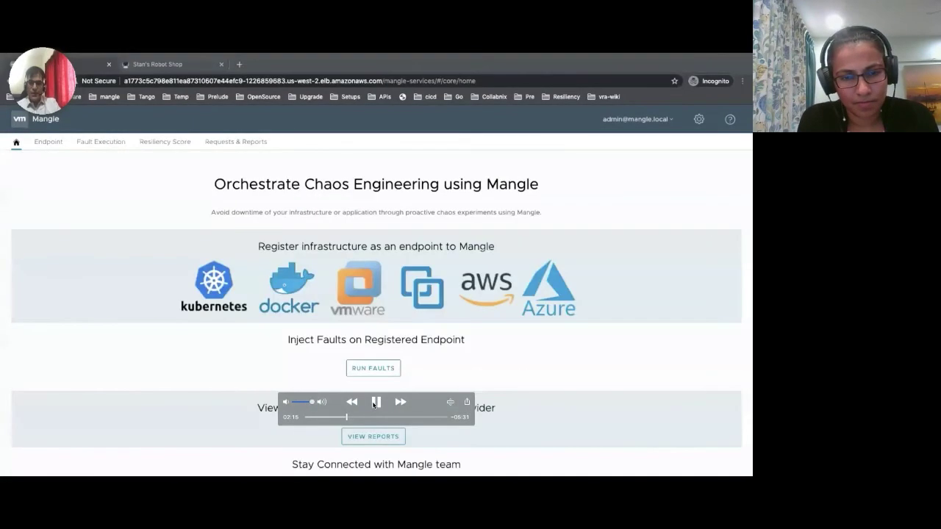
click(375, 403)
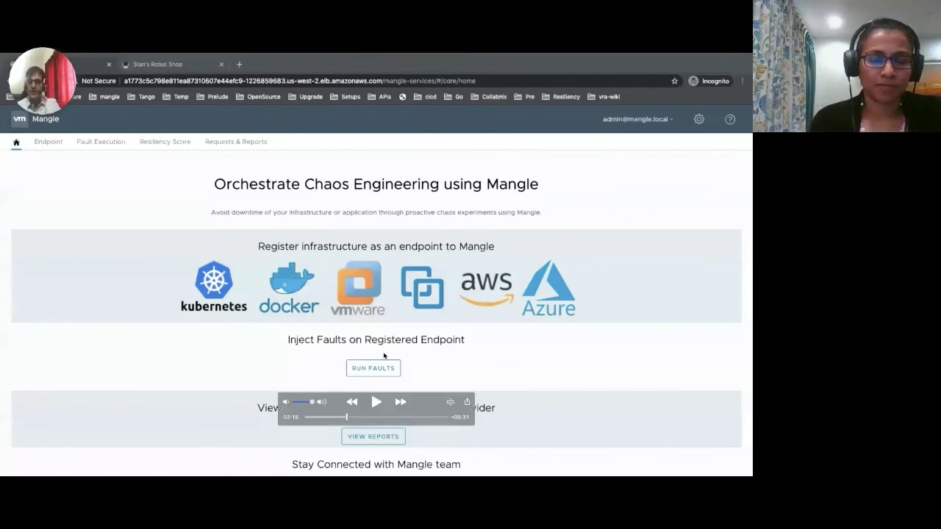
click(375, 403)
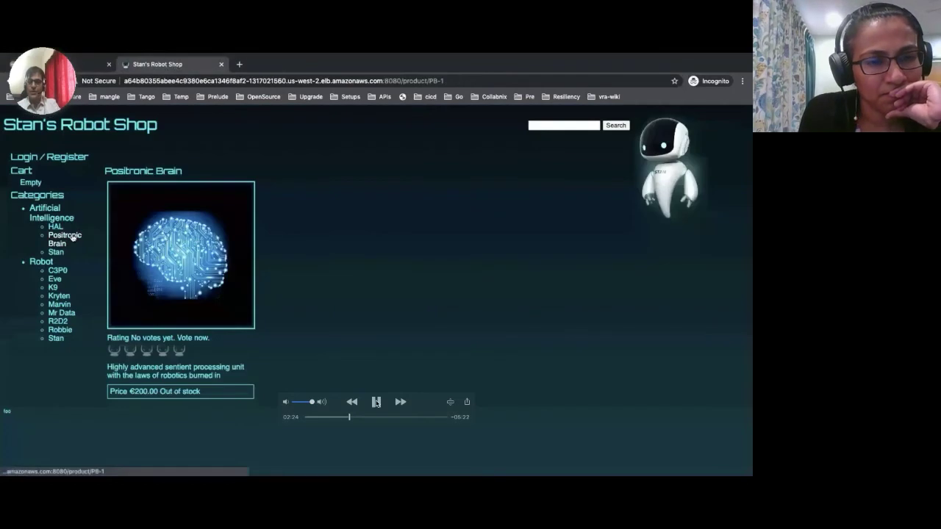
click(375, 401)
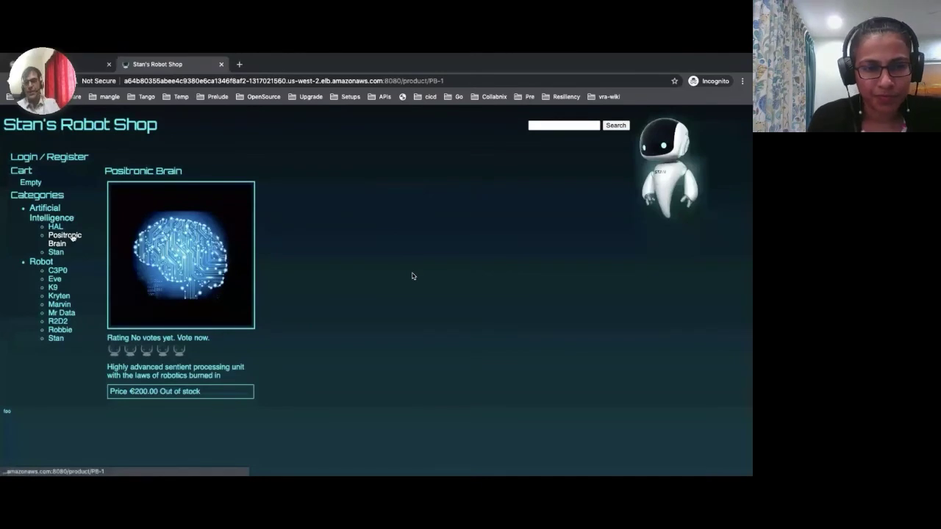
mouse_move(378, 273)
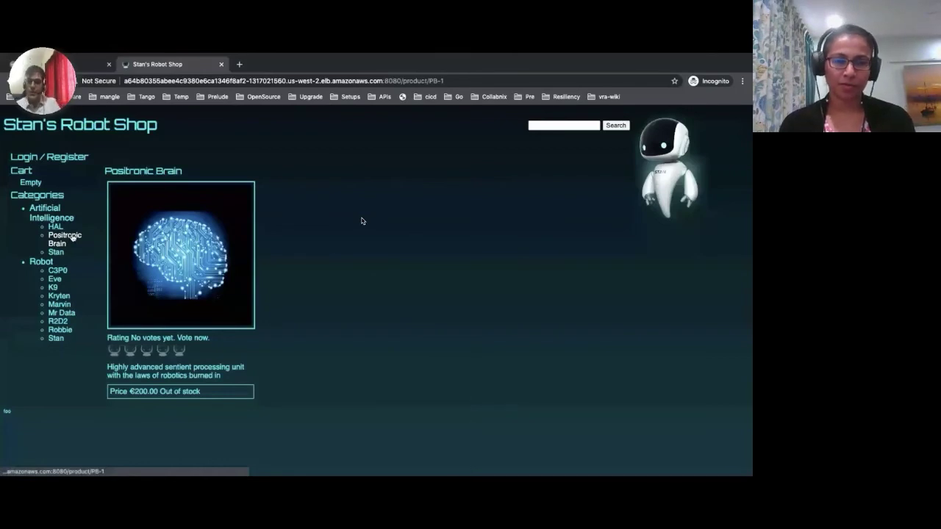
mouse_move(377, 212)
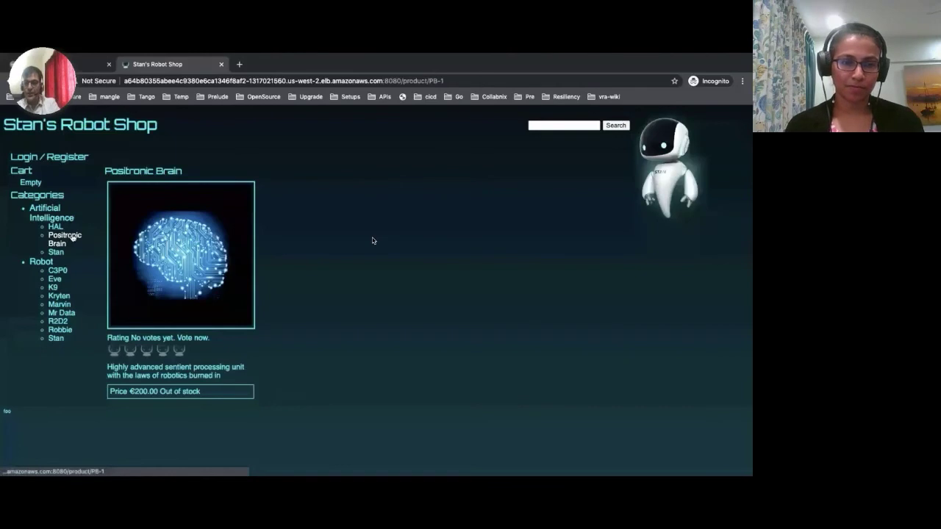
Play the robot shop browsing in short stretches, pausing at the Stan product page and again at the C3P0 page.
click(377, 402)
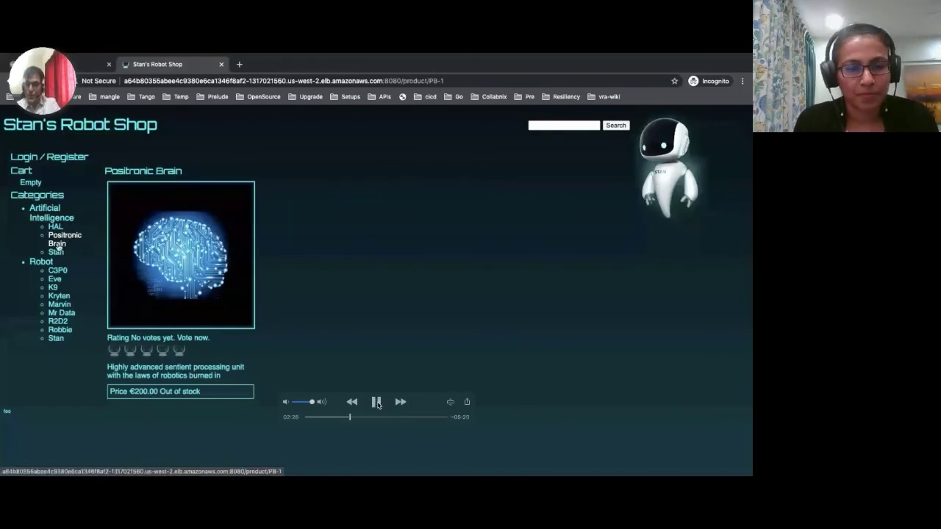
click(376, 402)
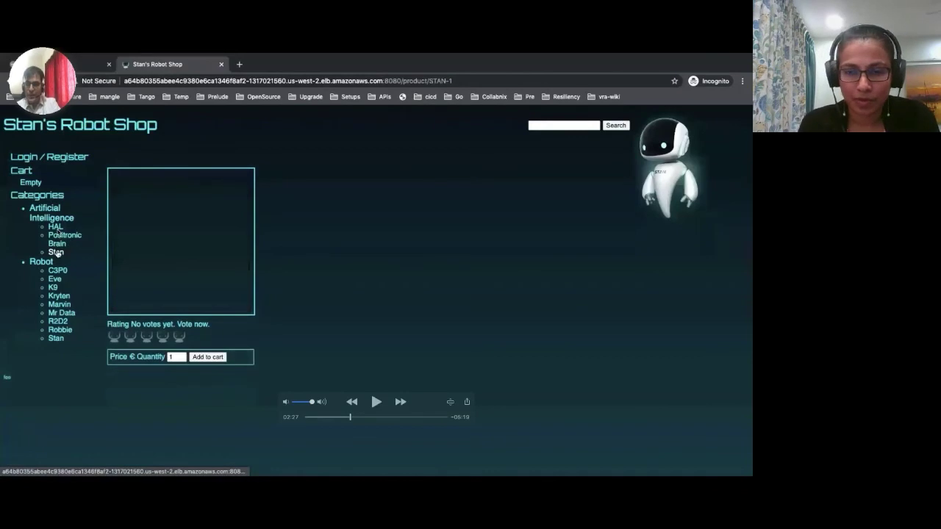
click(376, 403)
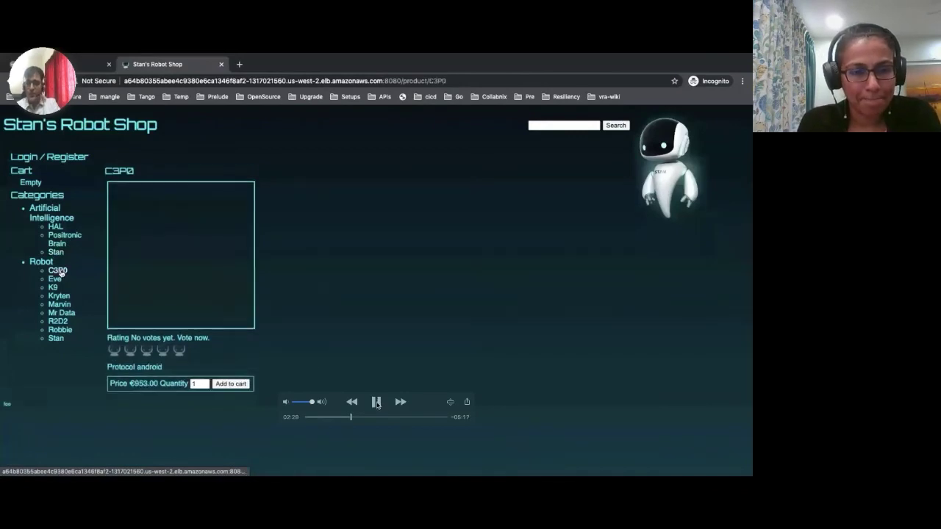
click(376, 403)
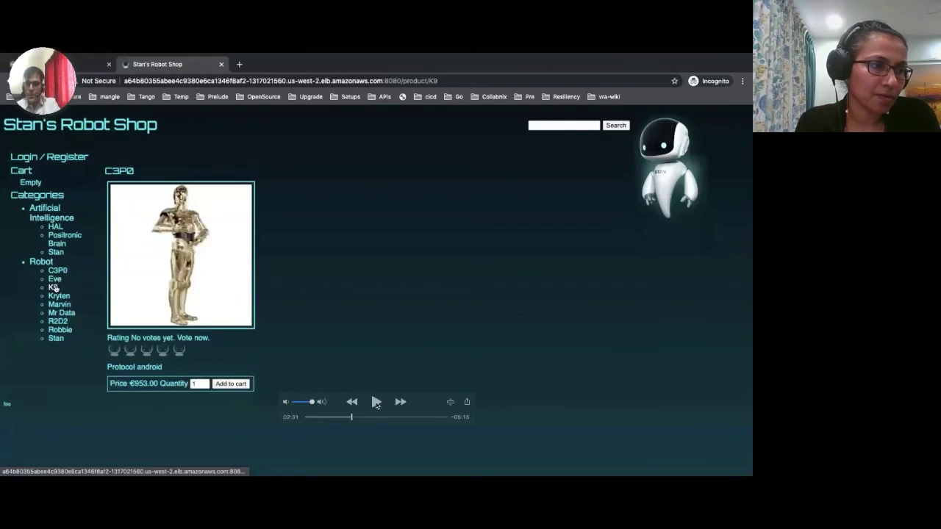
Play the recording through the Mangle endpoint pages, pausing at the endpoint types and at the Edit k8s Cluster form for AgileConfrence.
click(376, 403)
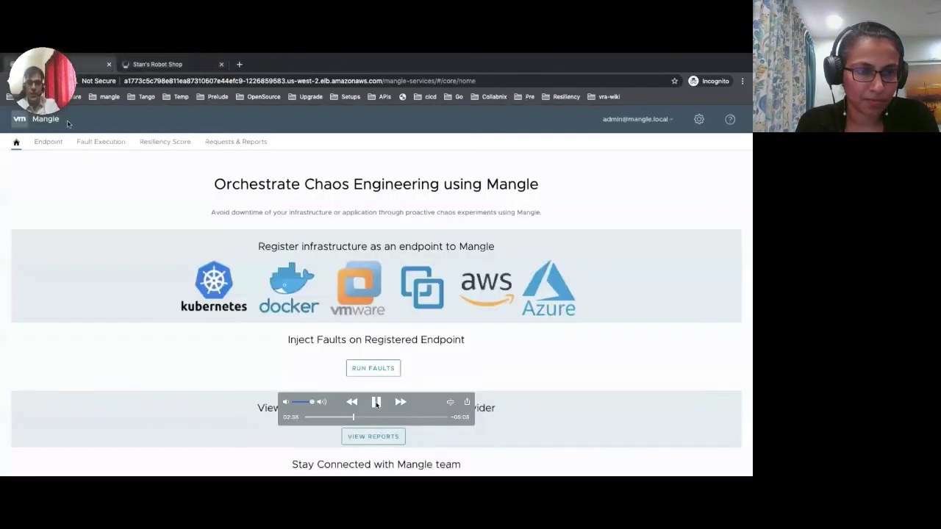
click(376, 403)
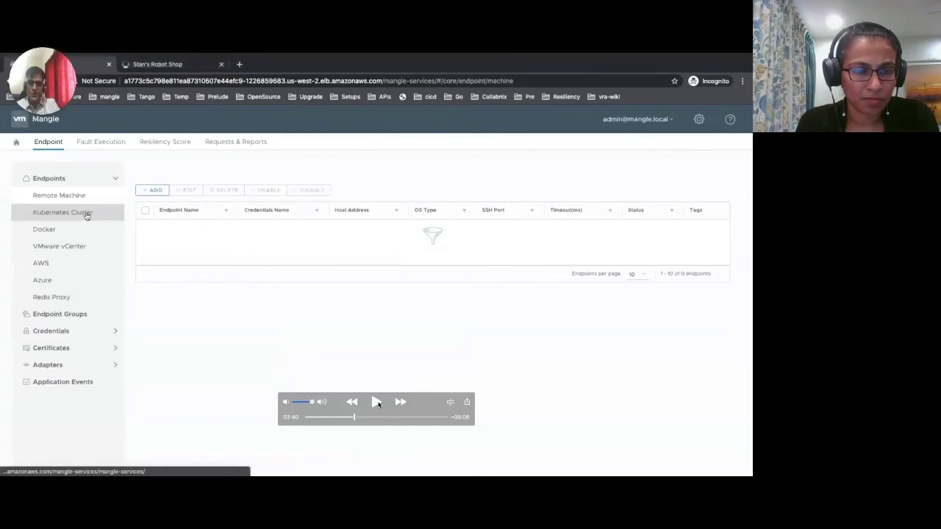
click(377, 402)
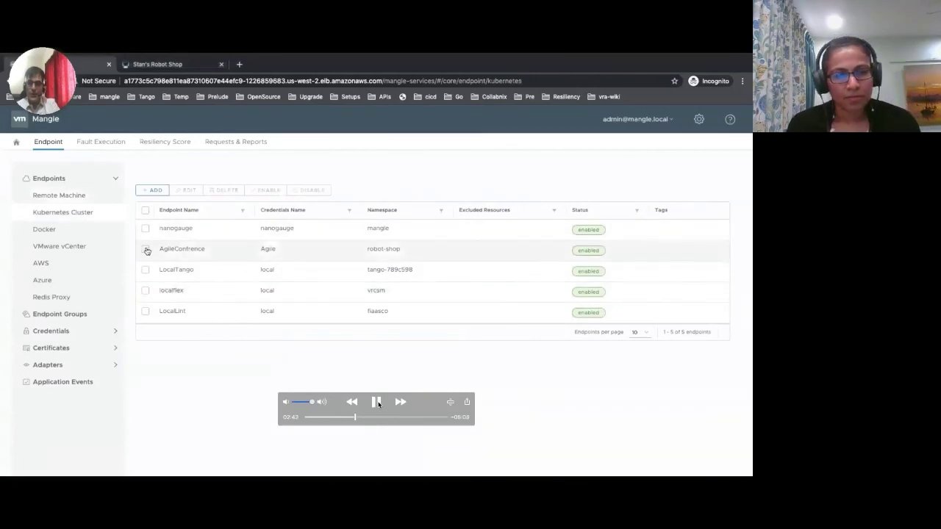
click(377, 403)
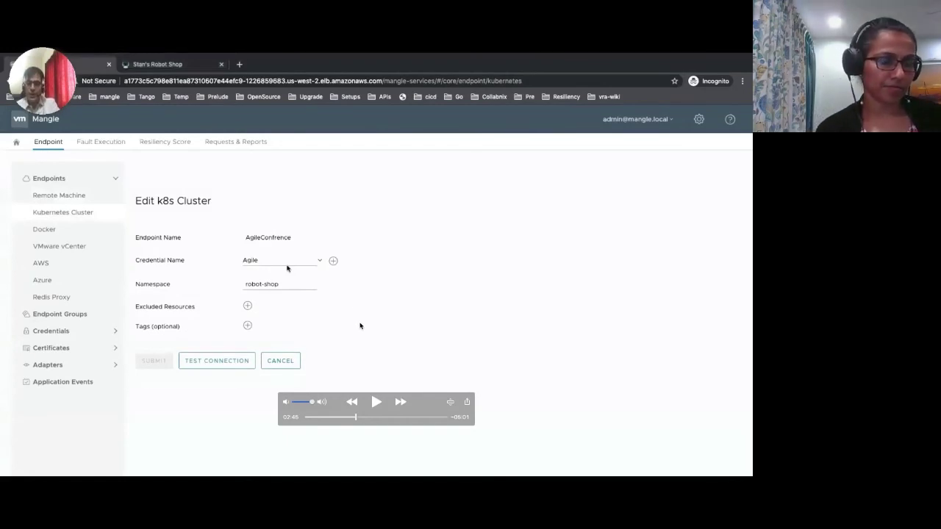
Play the recording through the Agile Kubernetes credential, pausing at its Kube Config File field and at the cluster's Test Connection option.
click(375, 403)
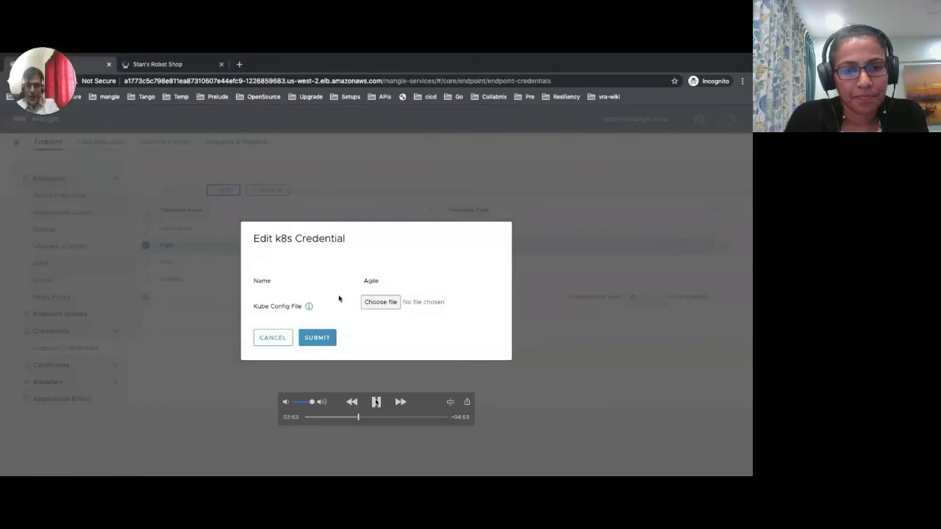
click(375, 402)
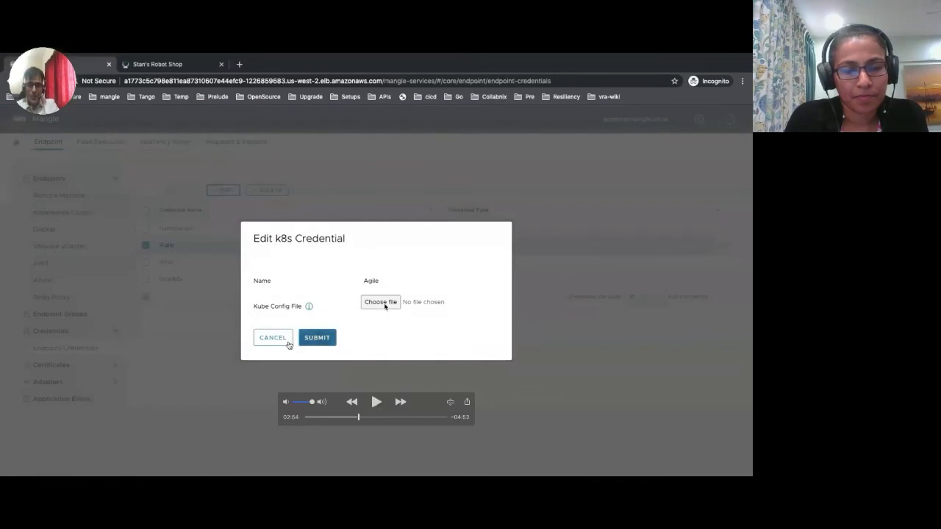
click(375, 402)
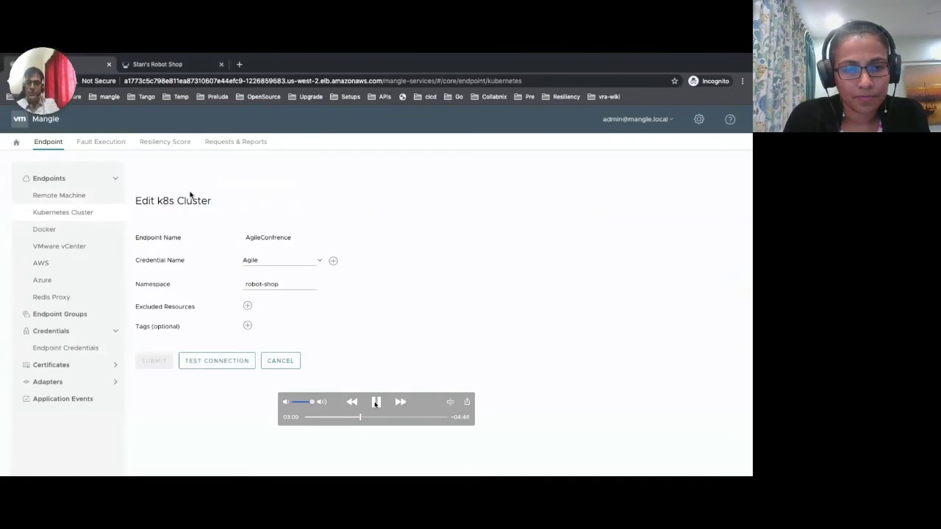
click(376, 402)
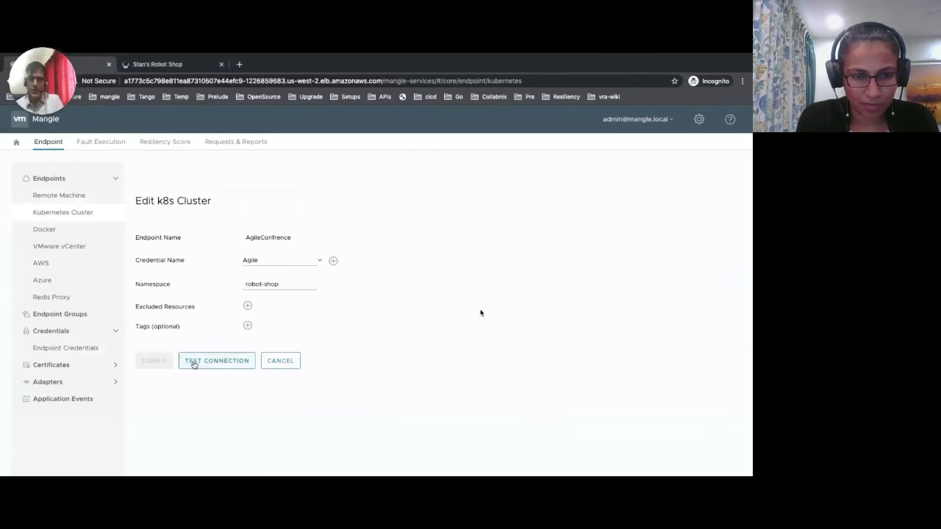
mouse_move(373, 305)
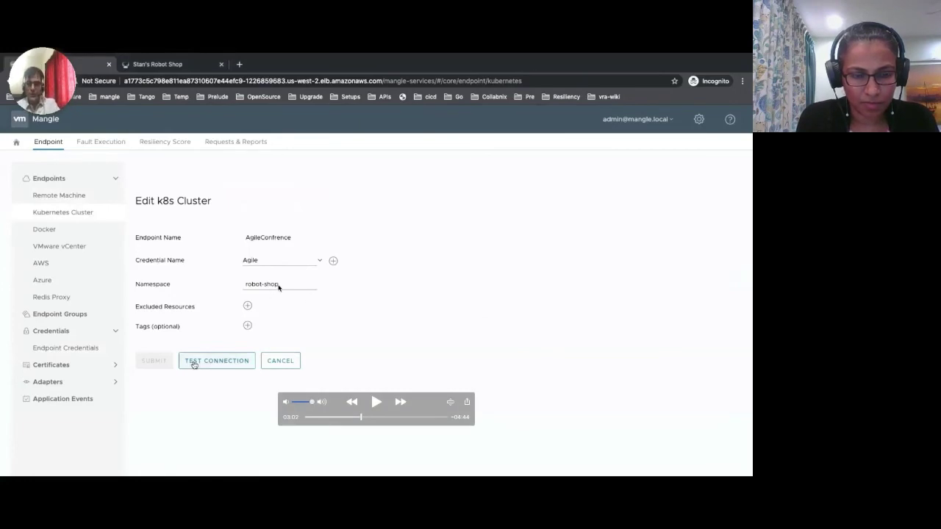
Play the recording through Fault Execution in short stretches, pausing at the K8S entry and at its expanded fault list.
click(377, 403)
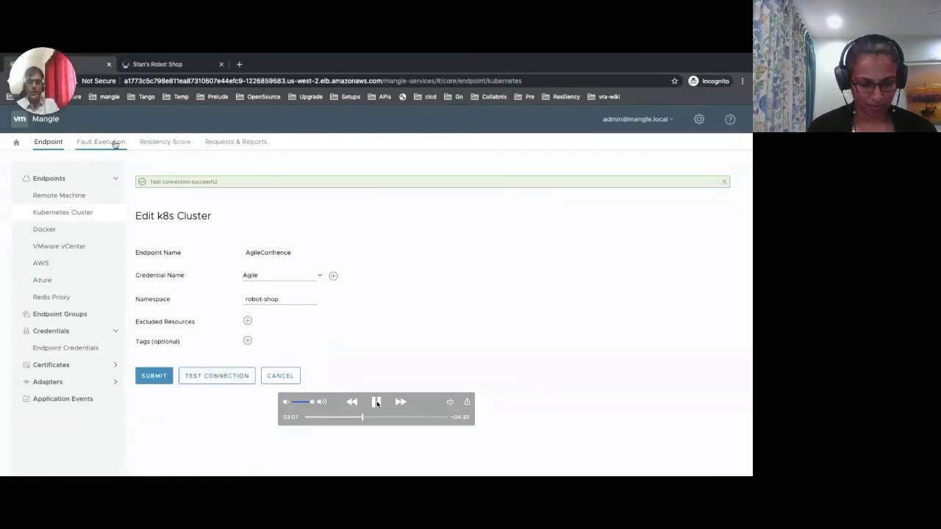
click(376, 403)
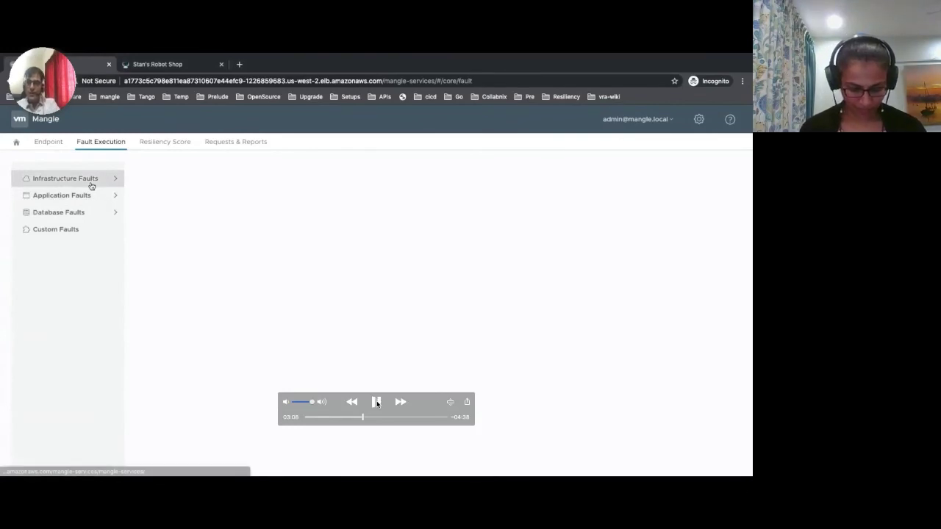
click(376, 403)
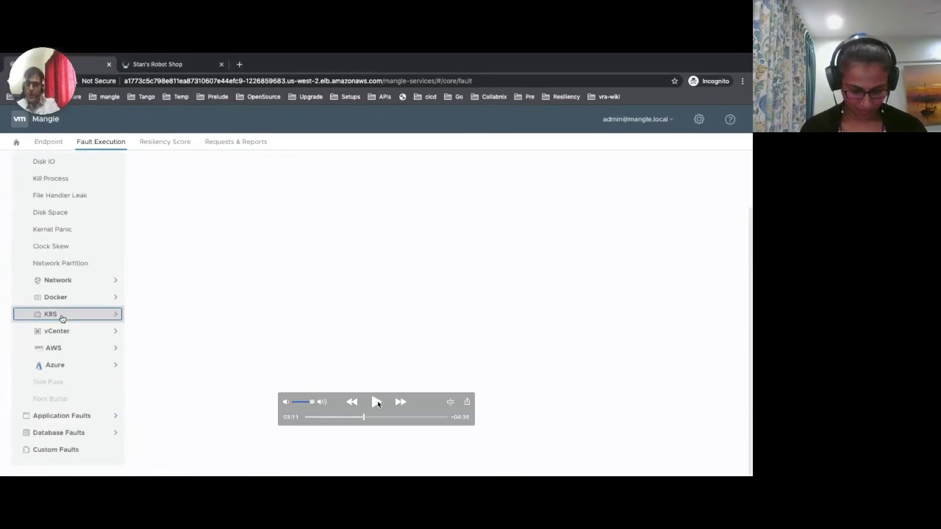
click(376, 403)
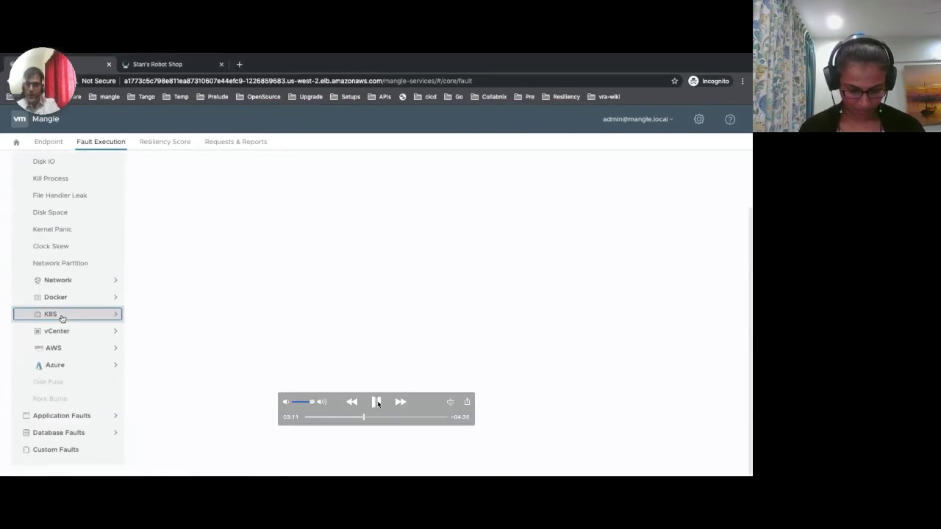
click(377, 403)
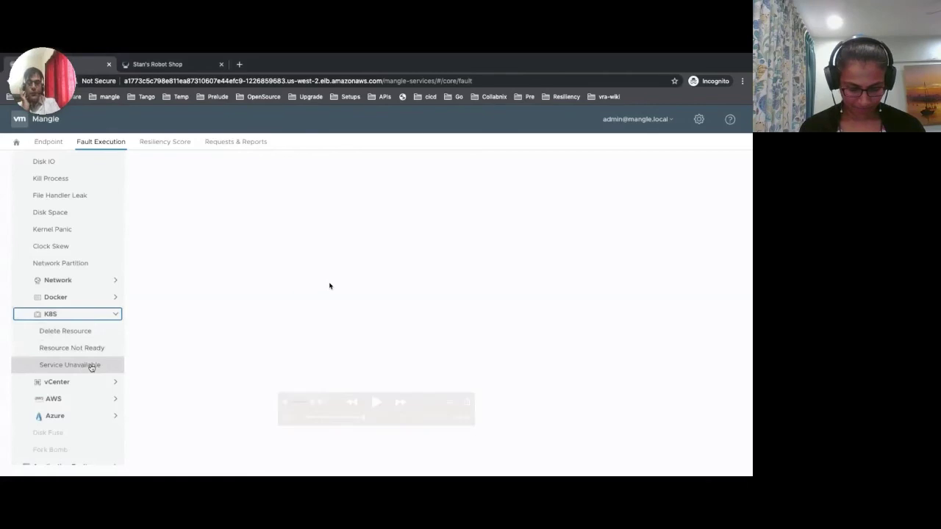
mouse_move(408, 263)
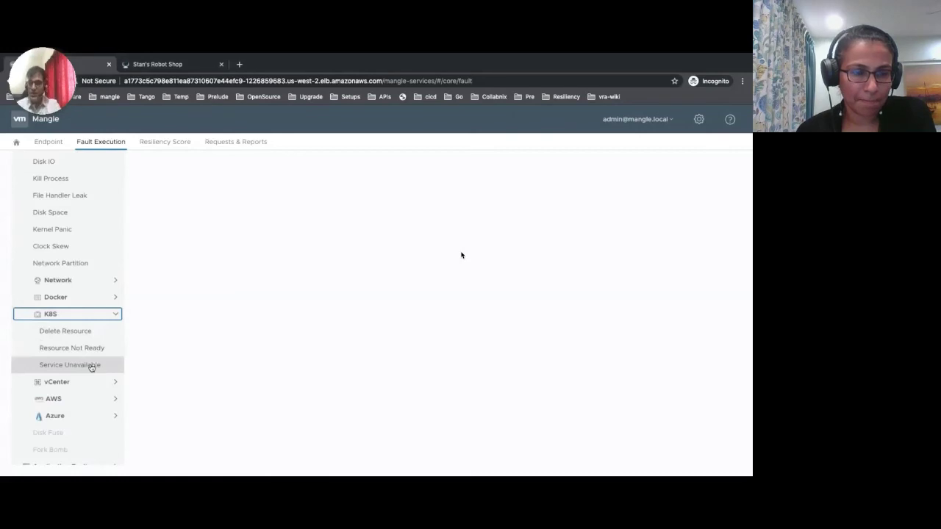
mouse_move(460, 256)
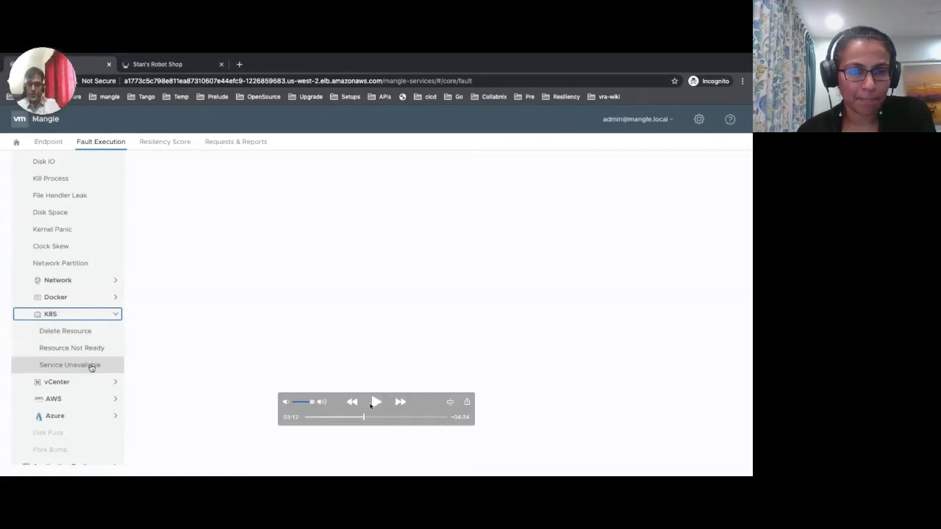
Play the recording through the Execute K8S Service Unavailable Fault form, pausing at the Service Labels option and the service=catalogue label.
click(375, 404)
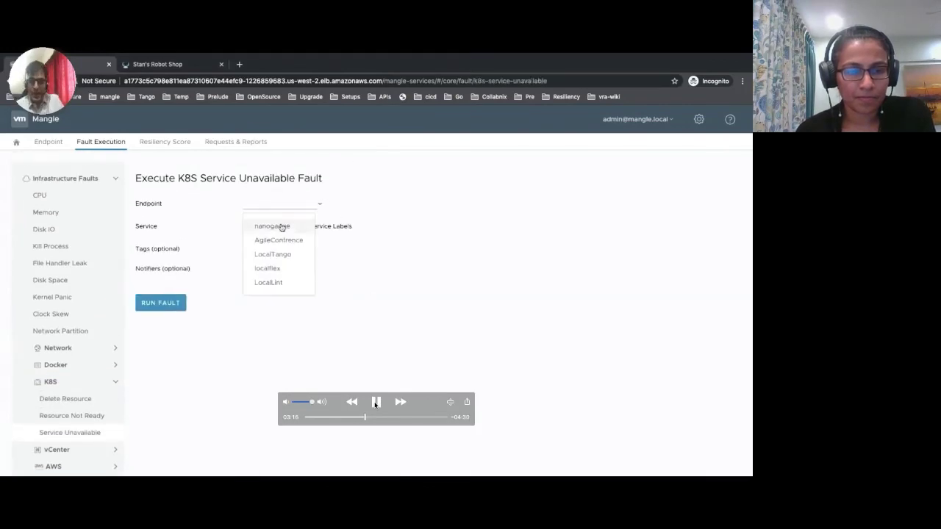
click(375, 404)
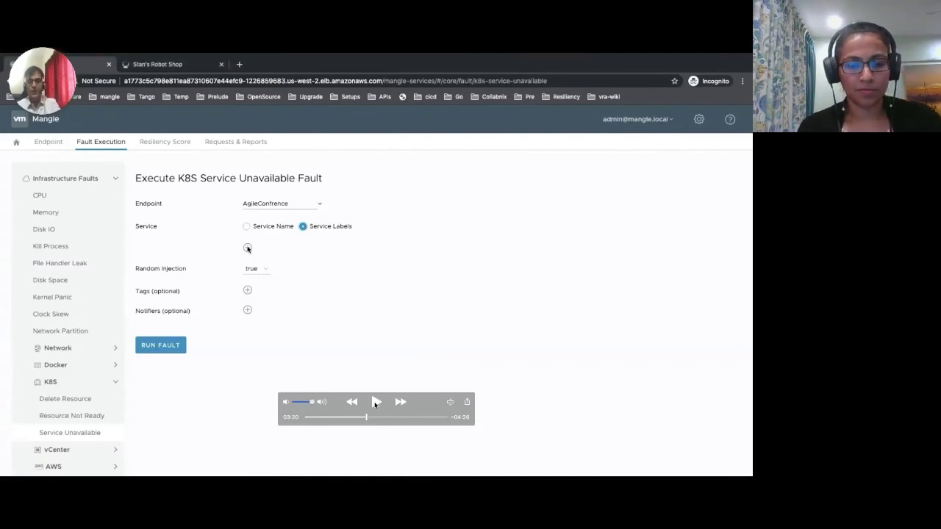
click(375, 402)
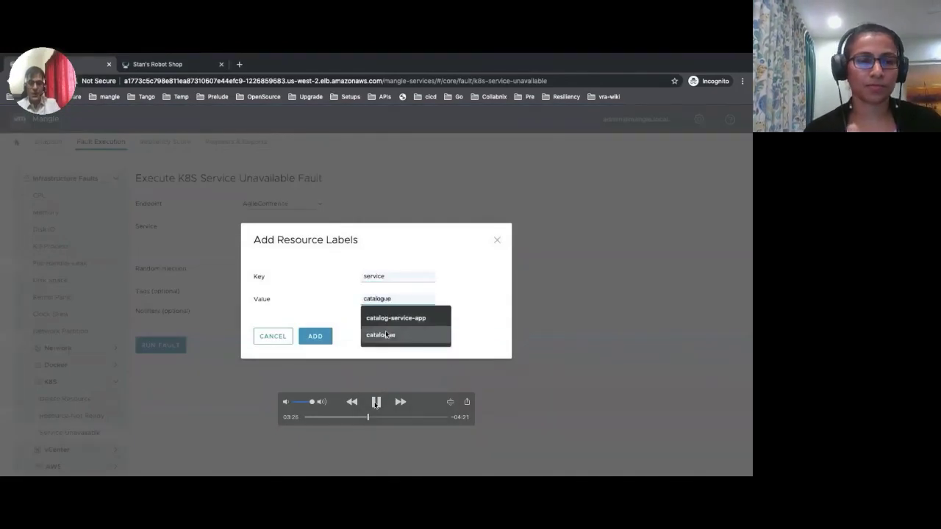
click(375, 403)
click(375, 403)
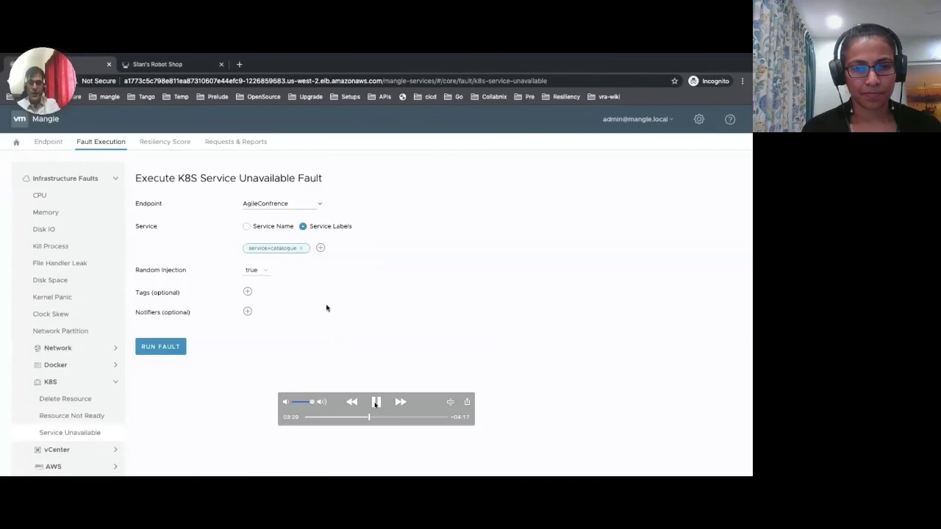
click(375, 403)
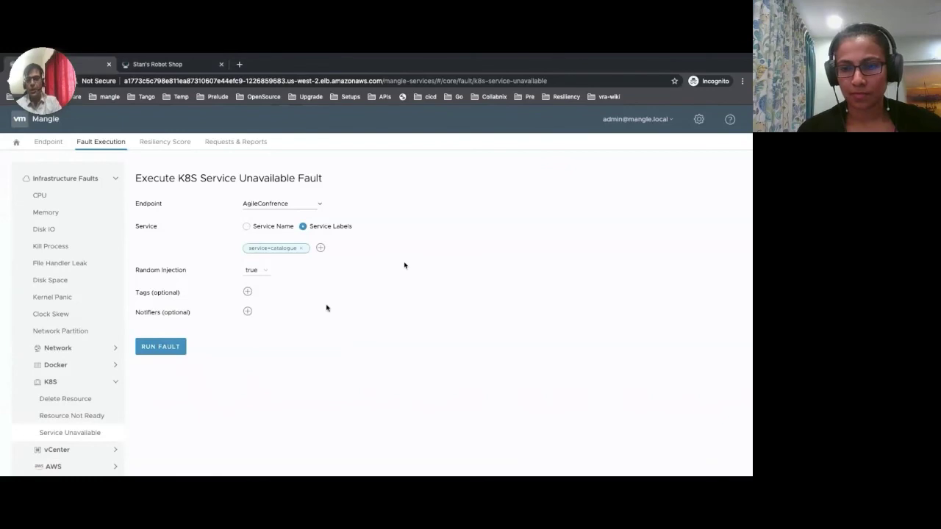
Resume the recording through the fault's run and the robot shop check, pausing at Processed Requests with the AgileConfrence injection task selected.
click(376, 401)
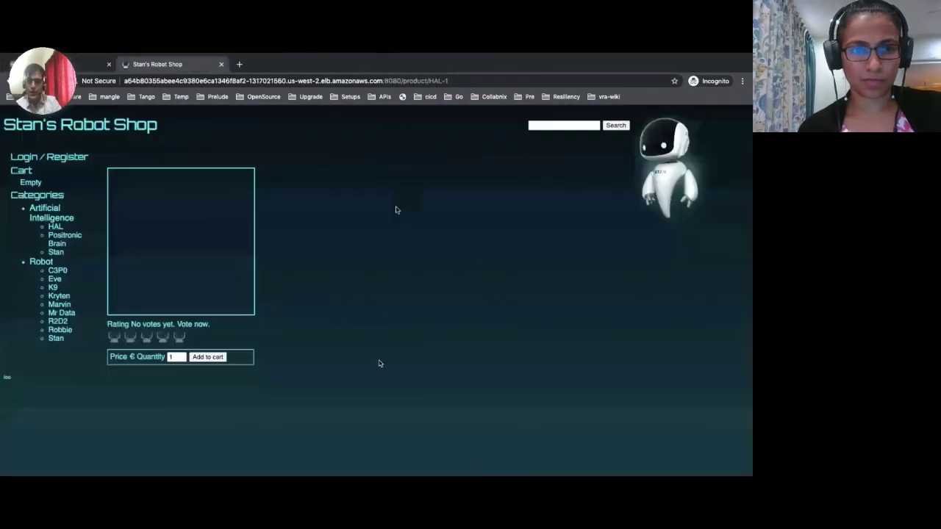
mouse_move(372, 366)
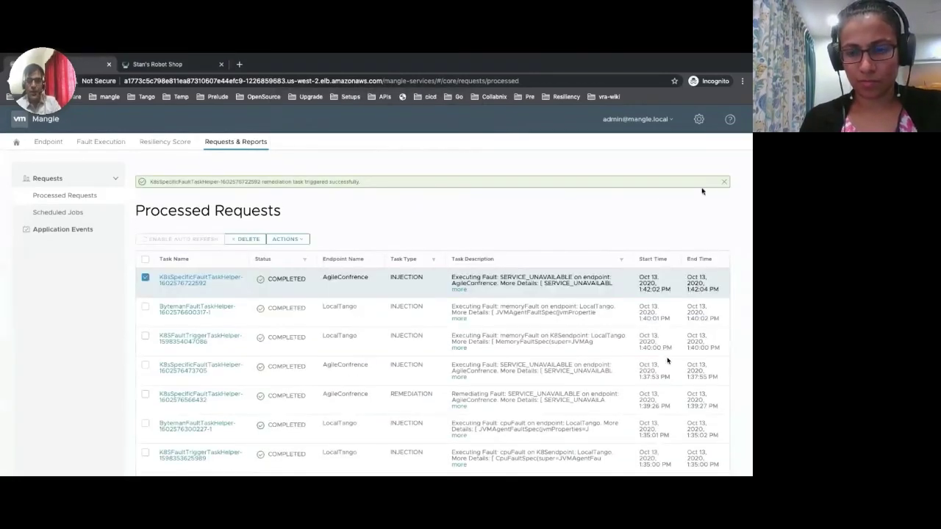
mouse_move(436, 326)
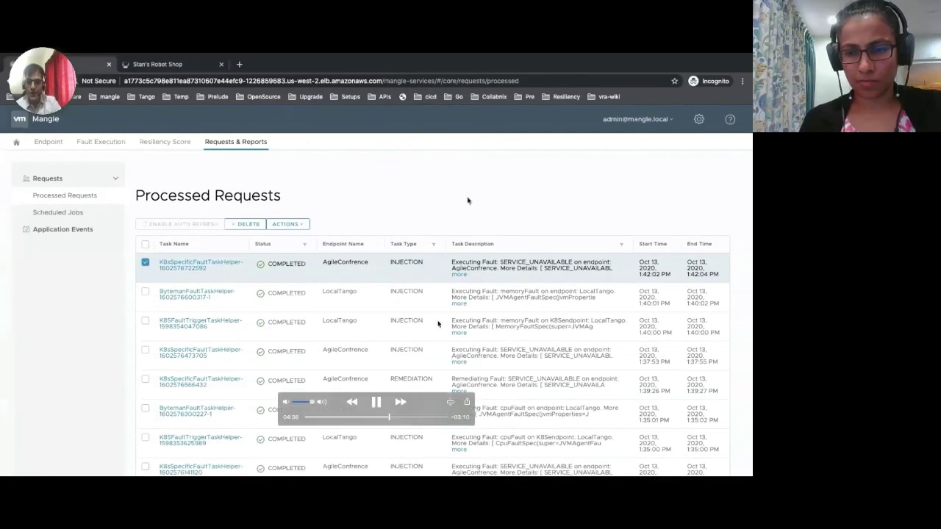
click(377, 403)
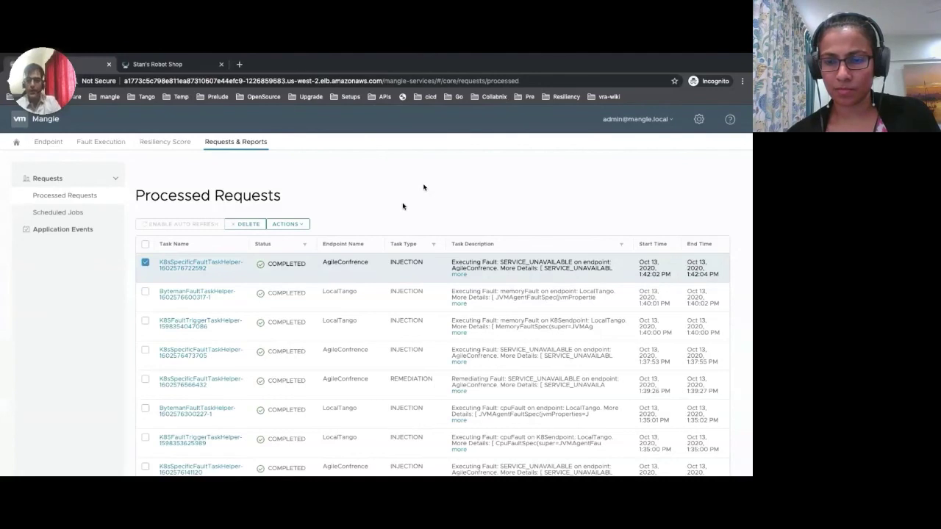
Resume the recording past the remediation into the Fiaasco API Documentation, pausing at its opening page, the getPlugins response and the plugin-controller list.
mouse_move(395, 193)
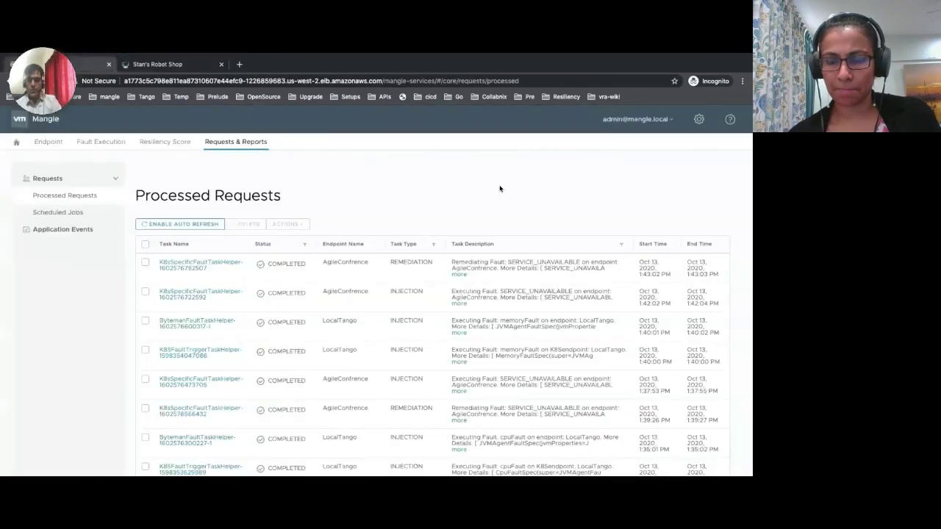
mouse_move(486, 198)
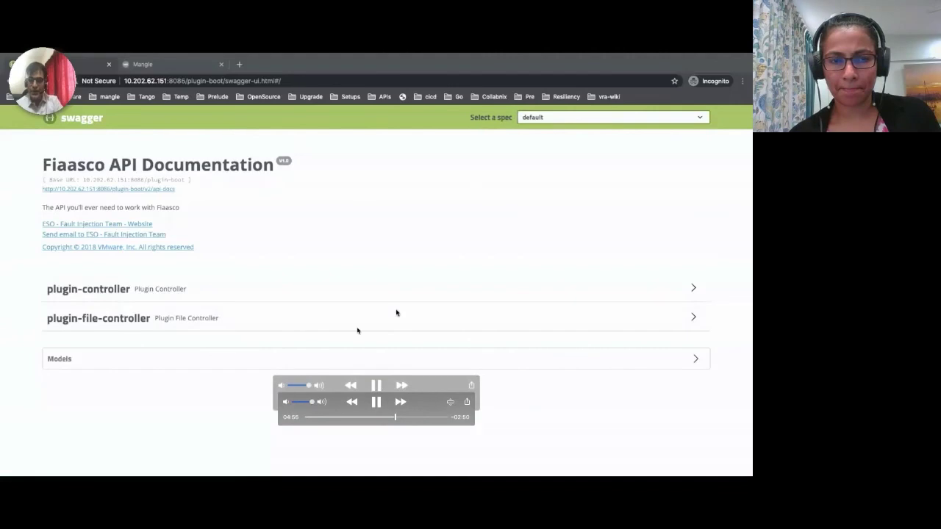
click(375, 404)
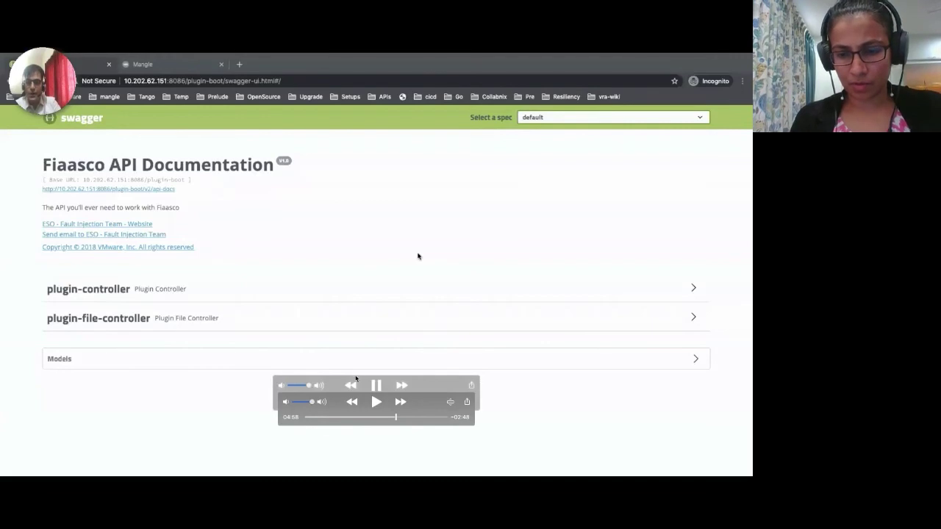
click(376, 405)
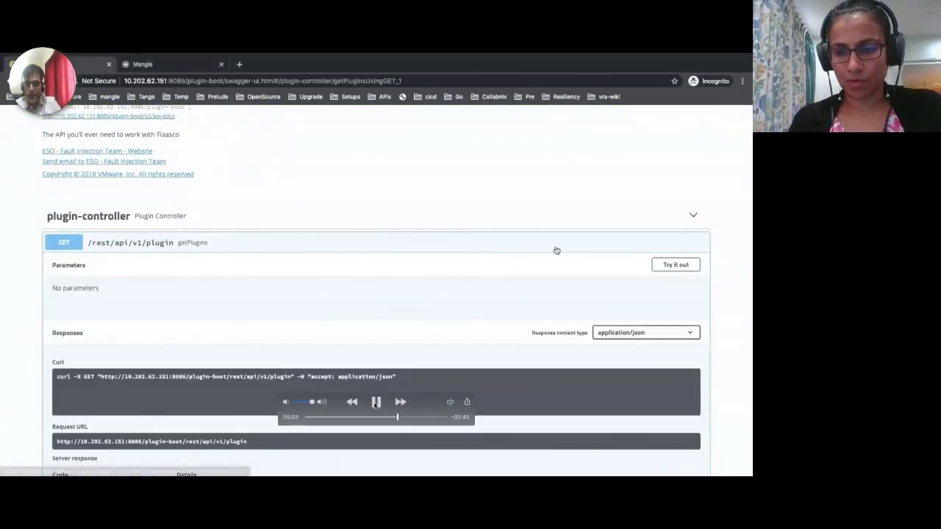
click(375, 403)
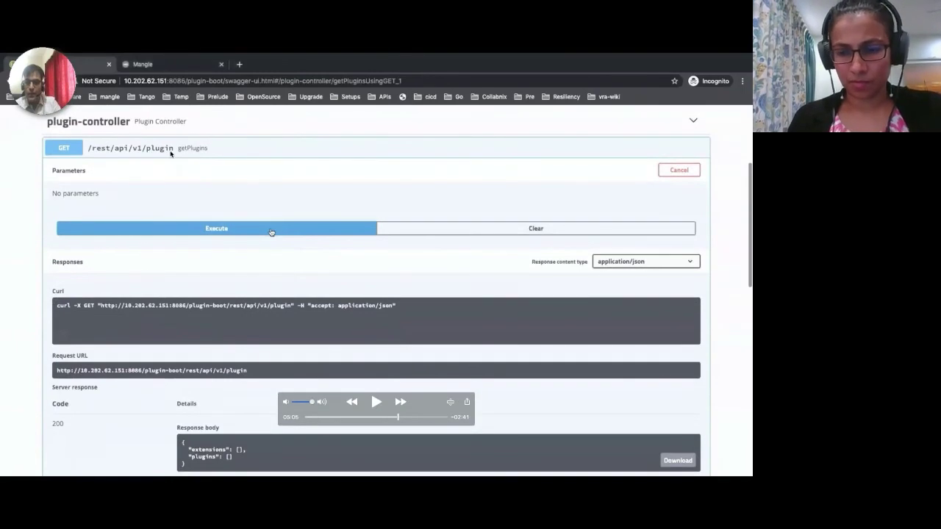
click(375, 407)
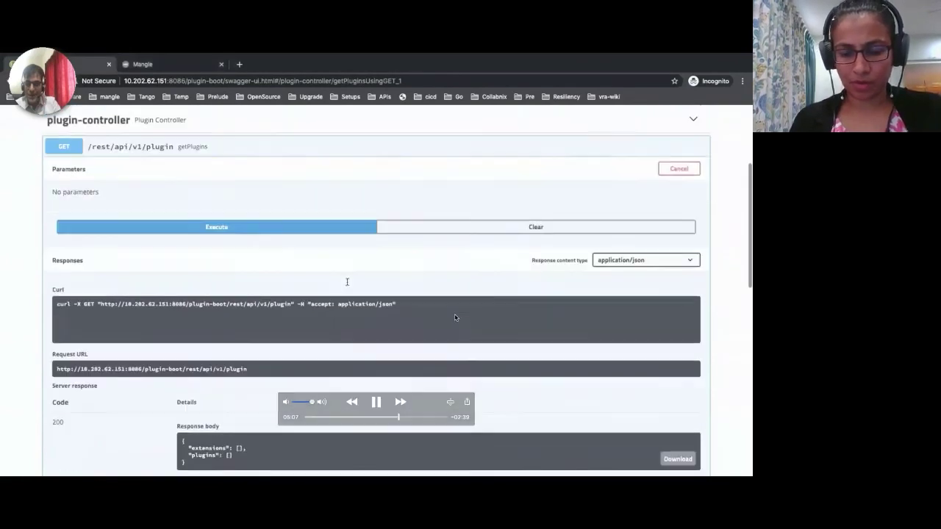
click(376, 402)
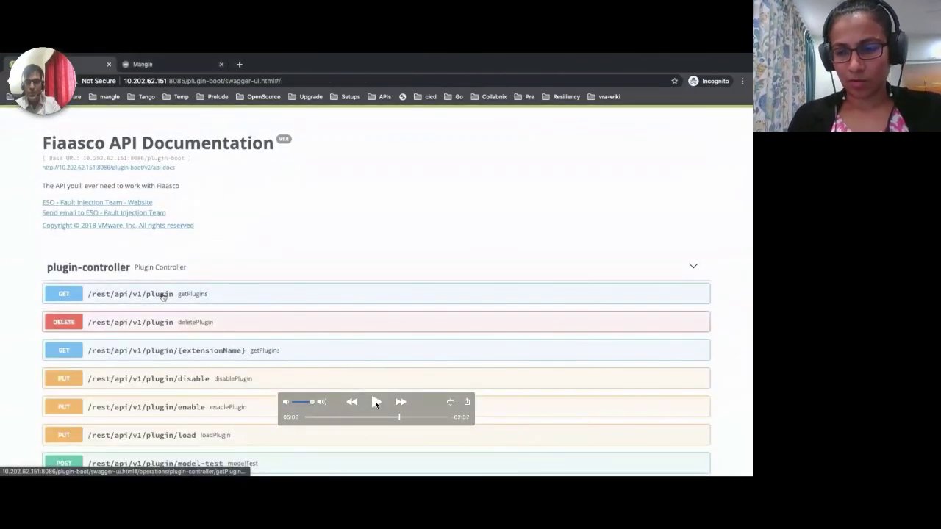
Play the recording through the terminal part, pausing at the docker ps container list and at the Mangle home page.
click(375, 402)
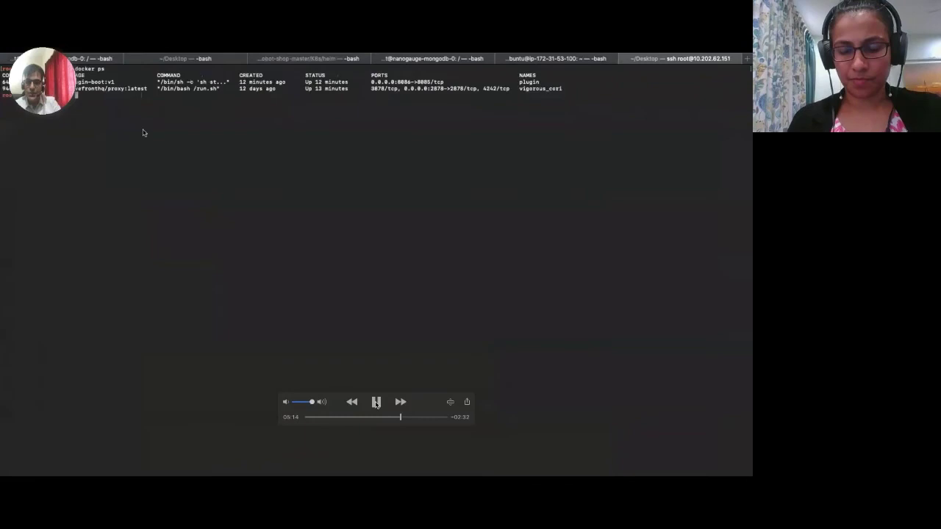
click(376, 402)
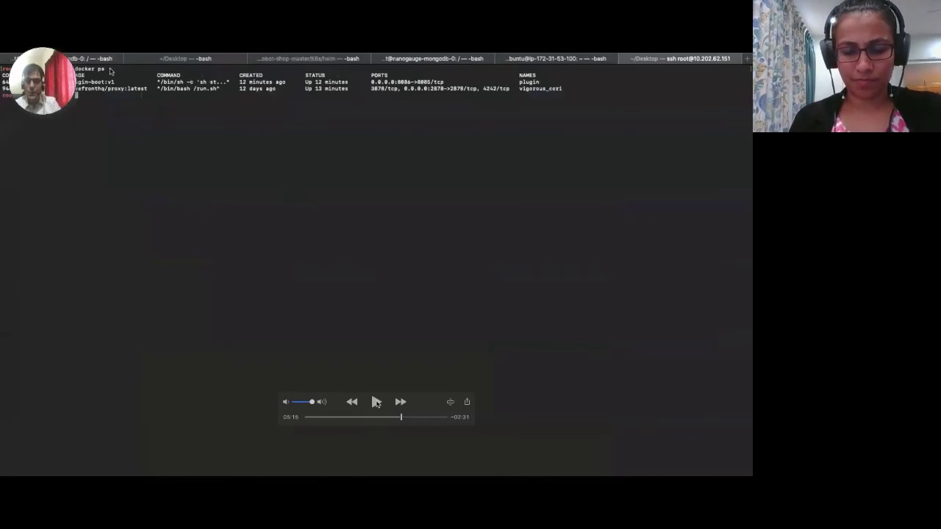
click(376, 402)
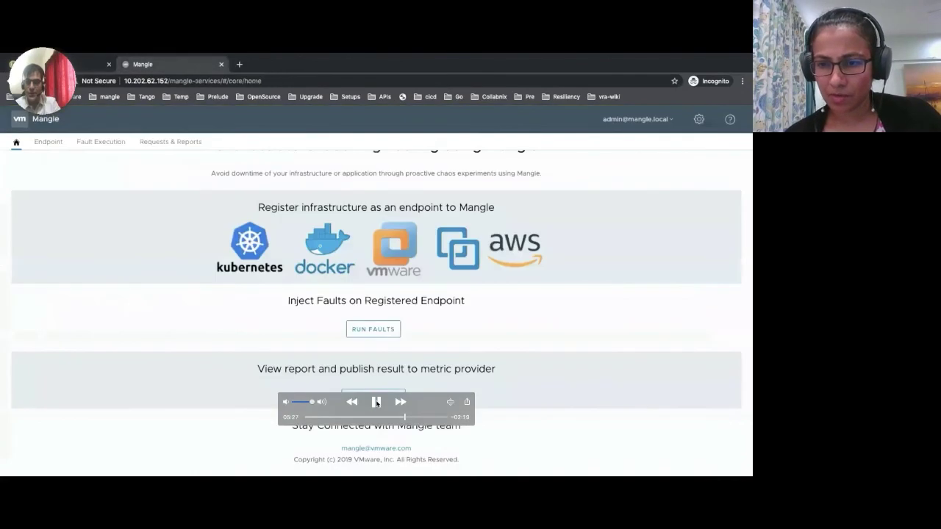
click(377, 403)
Play the recording through the Docker endpoints, pausing at the PluginDocker entry and at its Edit Docker form.
click(376, 403)
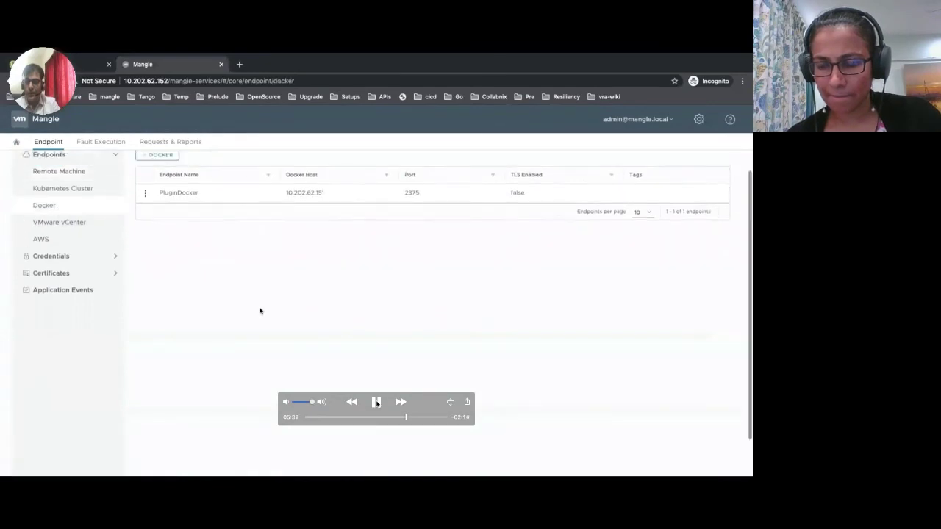
click(376, 403)
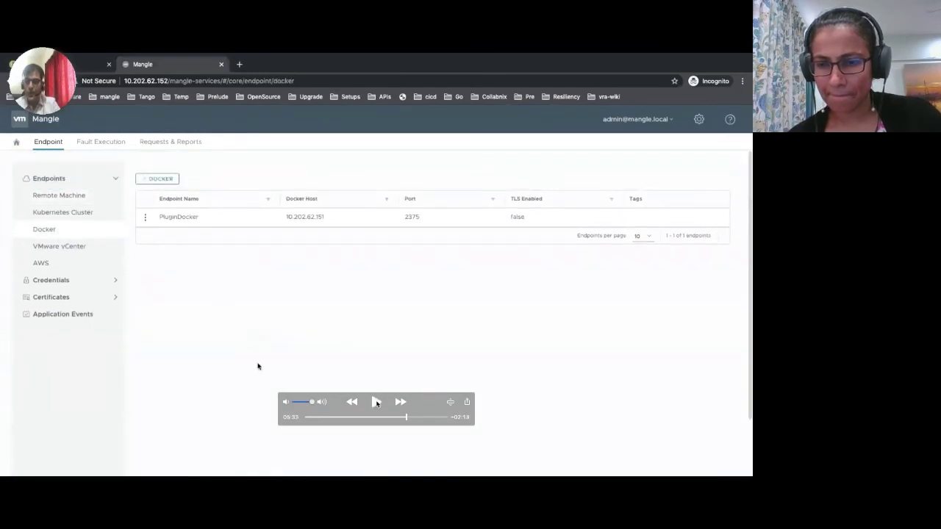
click(376, 403)
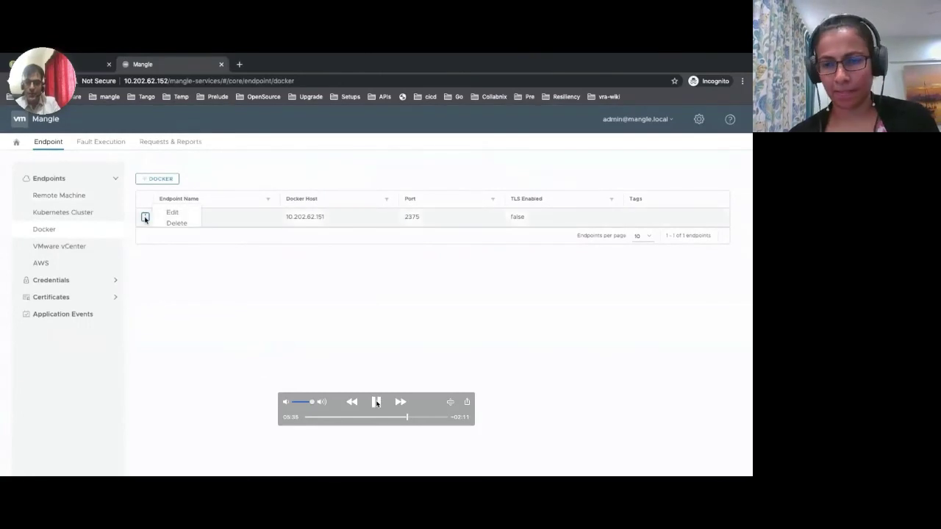
click(376, 403)
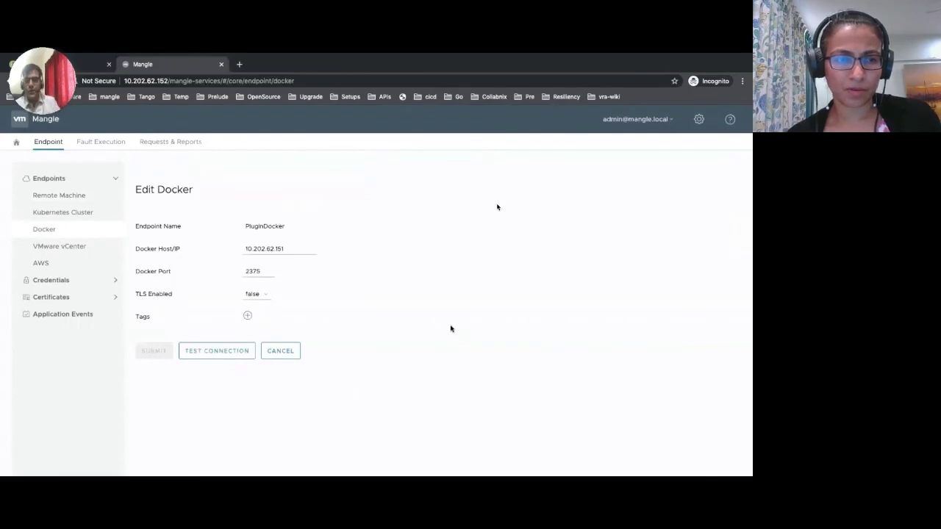
Play the recording through Fault Execution, pausing at Application Faults, its expanded fault list and the empty Execute Simulate Java Exception Fault form.
mouse_move(496, 207)
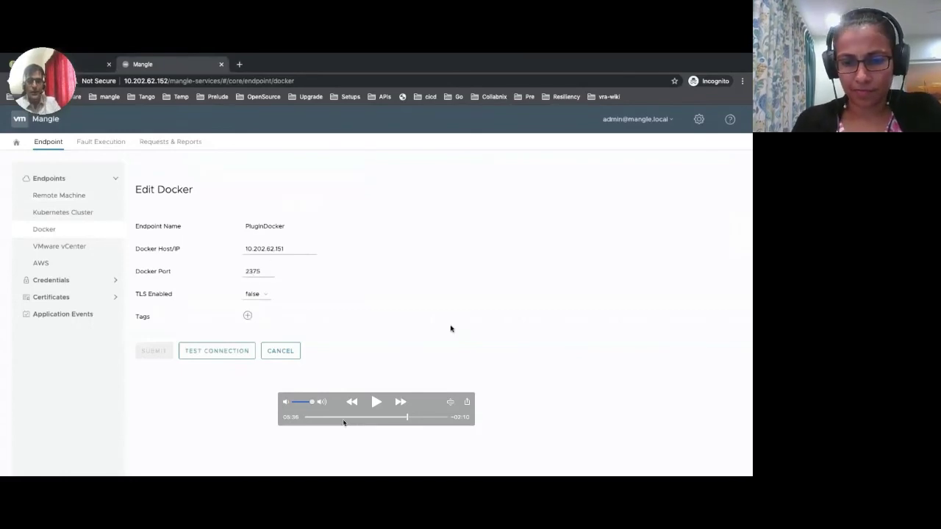
click(375, 402)
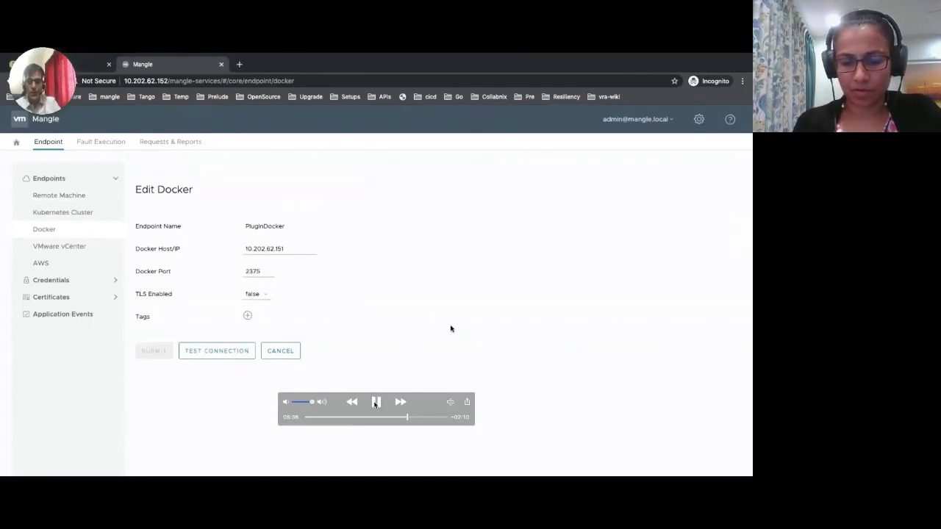
click(375, 403)
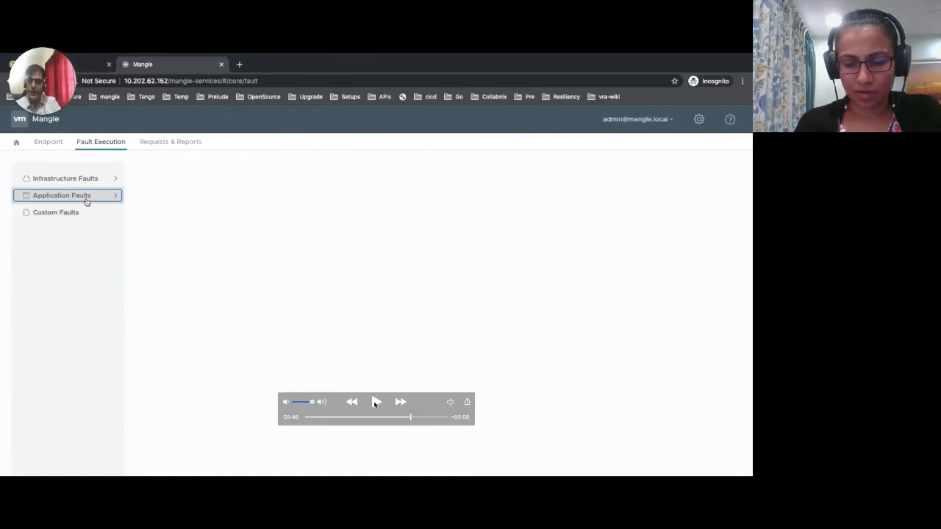
click(375, 403)
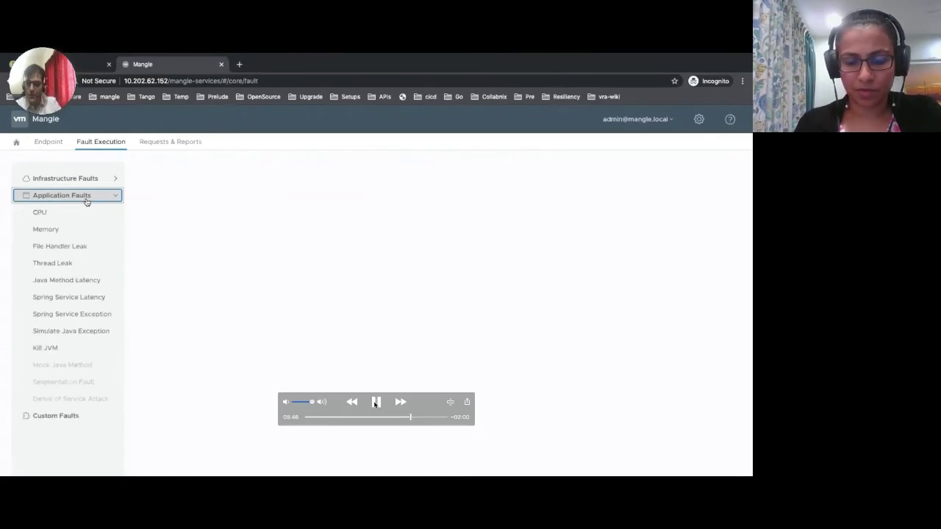
click(375, 403)
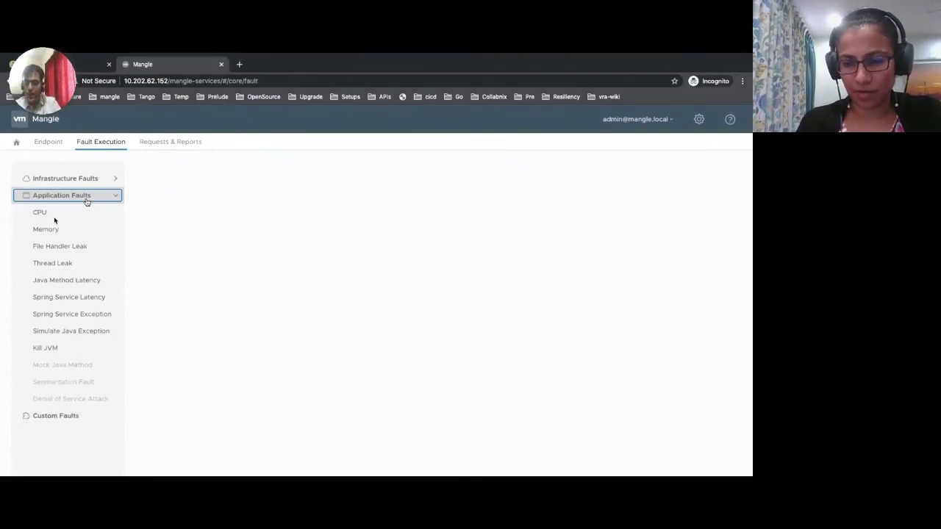
mouse_move(244, 267)
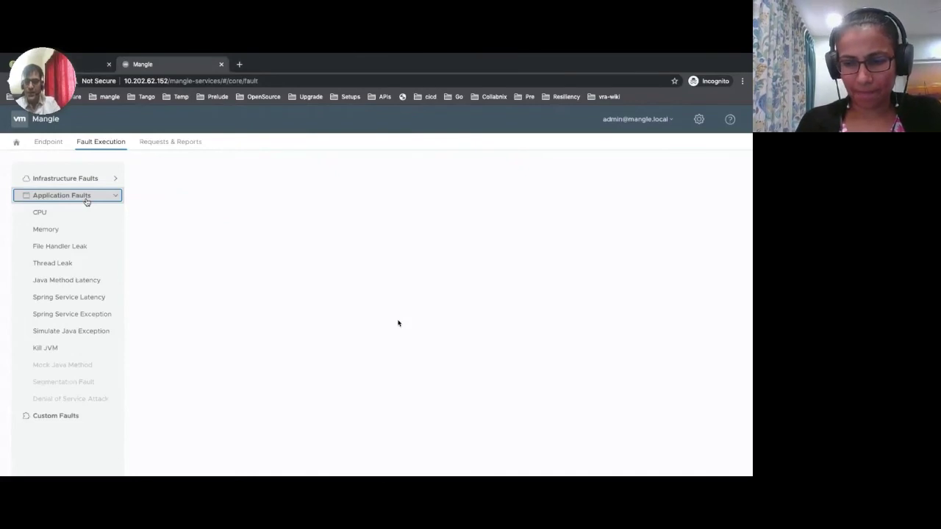
mouse_move(355, 288)
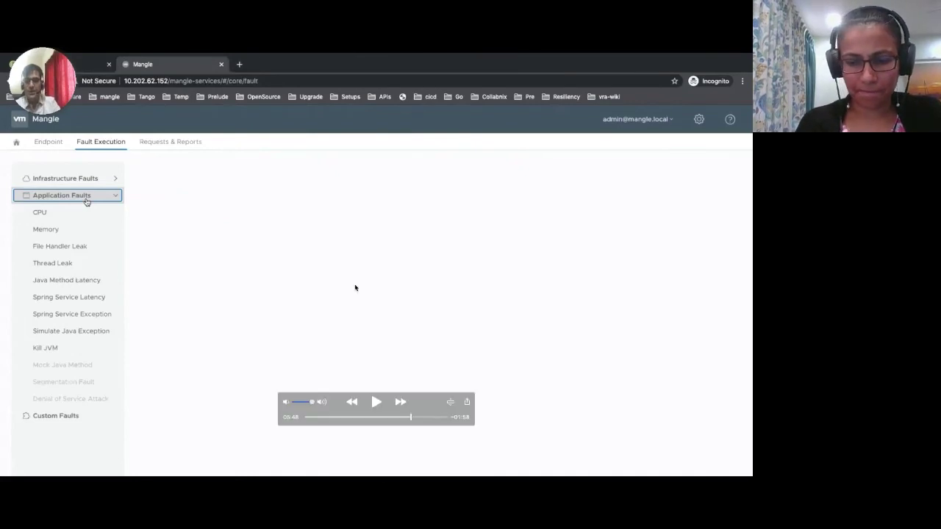
click(375, 402)
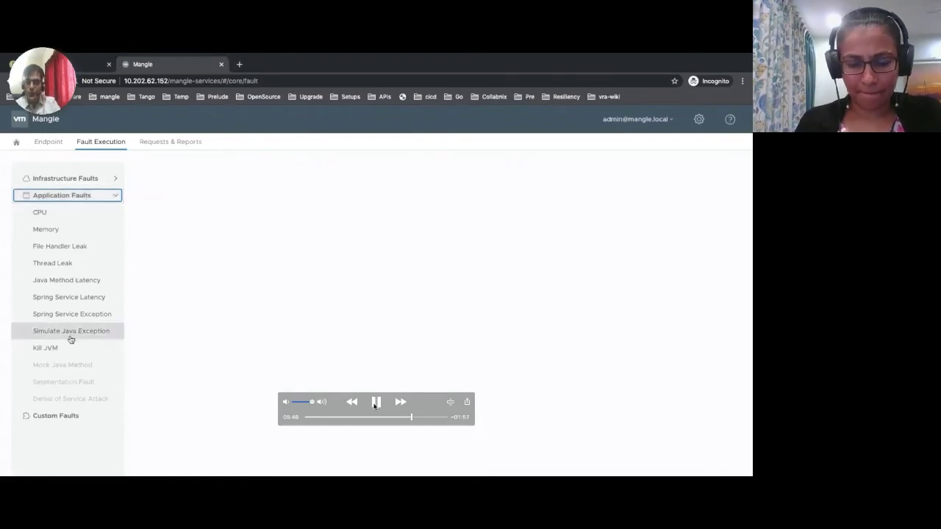
click(375, 403)
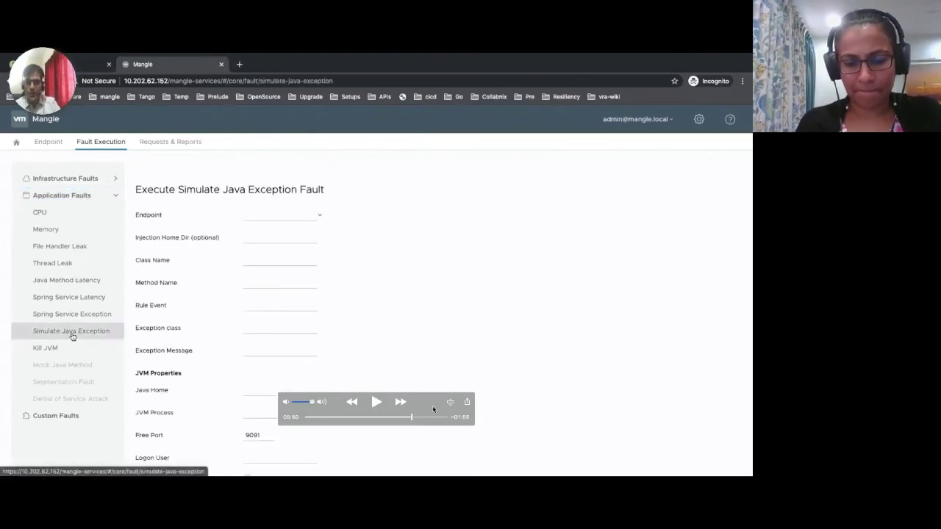
Play the recording through the Java exception fault form, pausing at the PluginController class name and at the AT ENTRY rule event.
click(375, 403)
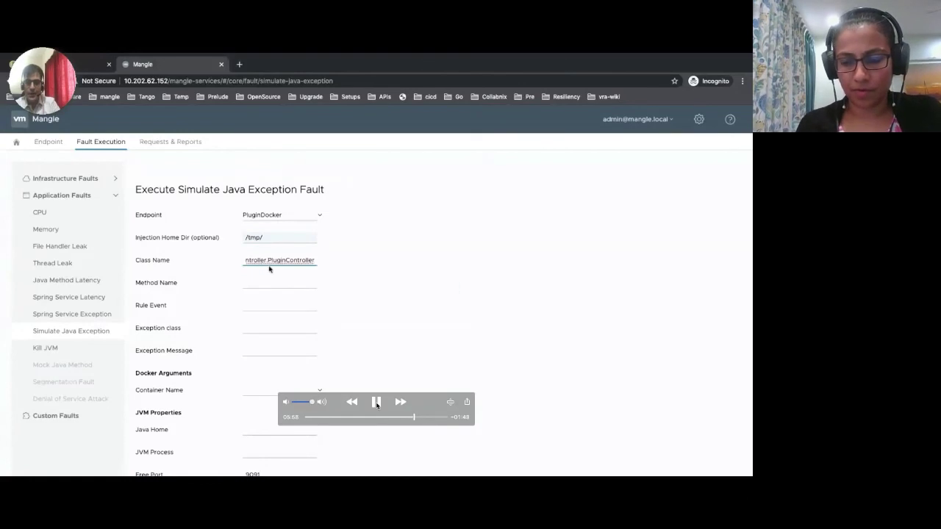
click(377, 403)
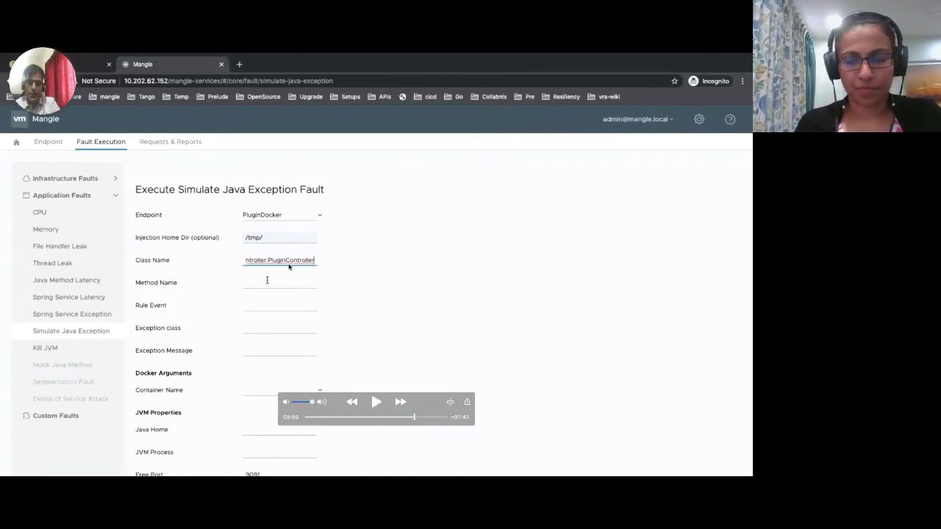
click(375, 402)
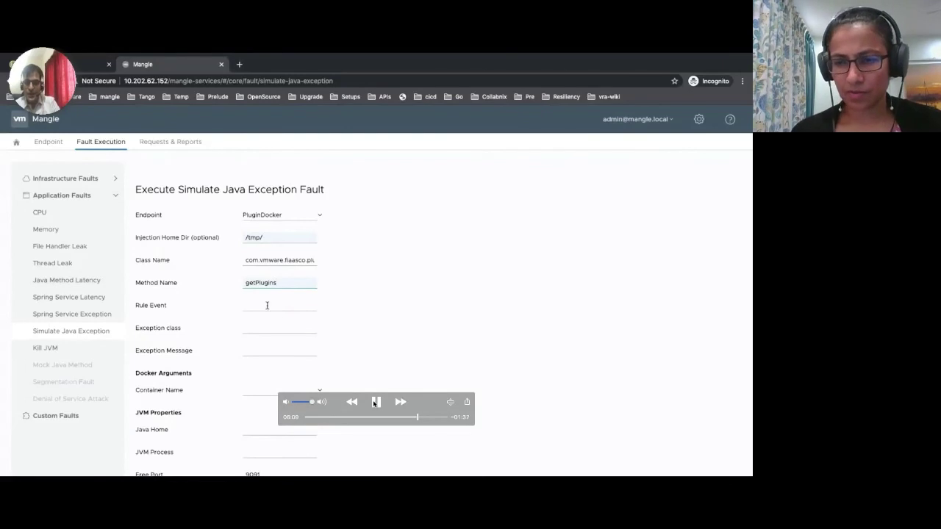
click(375, 402)
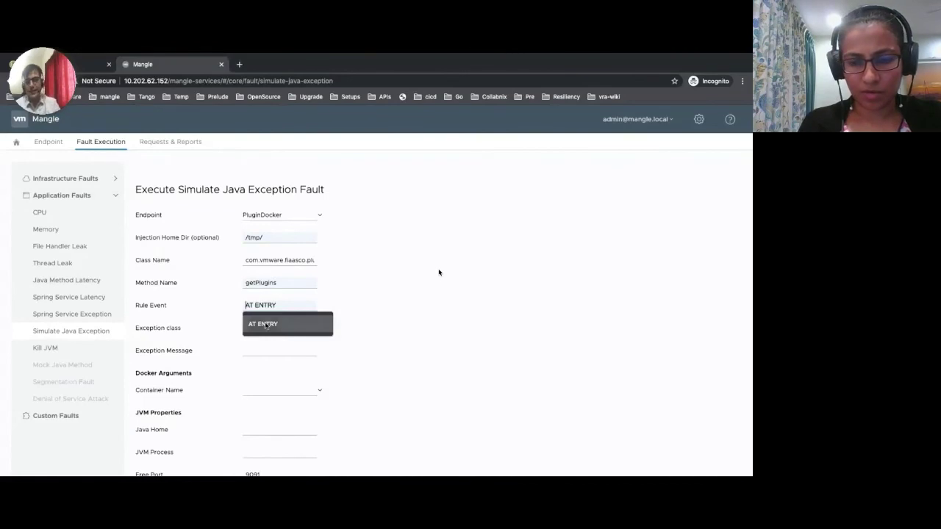
Resume the recording through the exception details, pausing at the Exception Message suggestions and at the Container Name options.
mouse_move(422, 231)
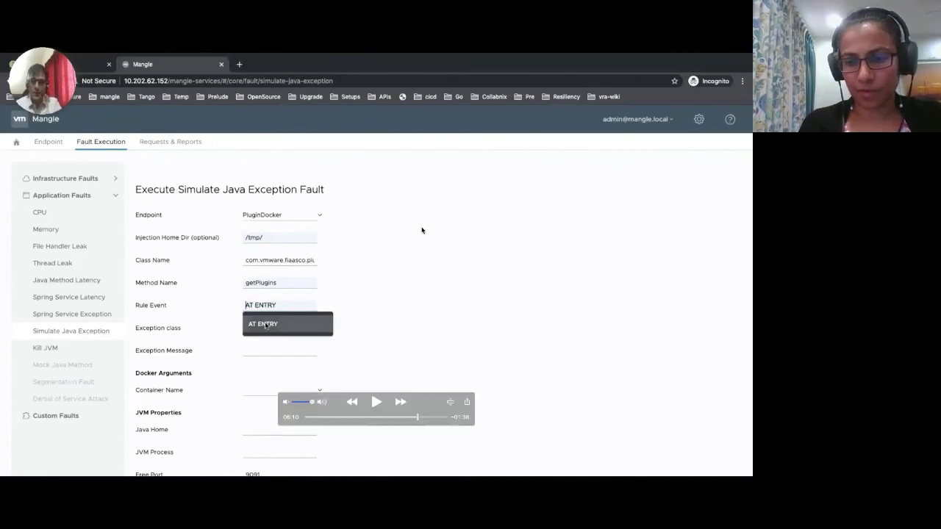
click(374, 404)
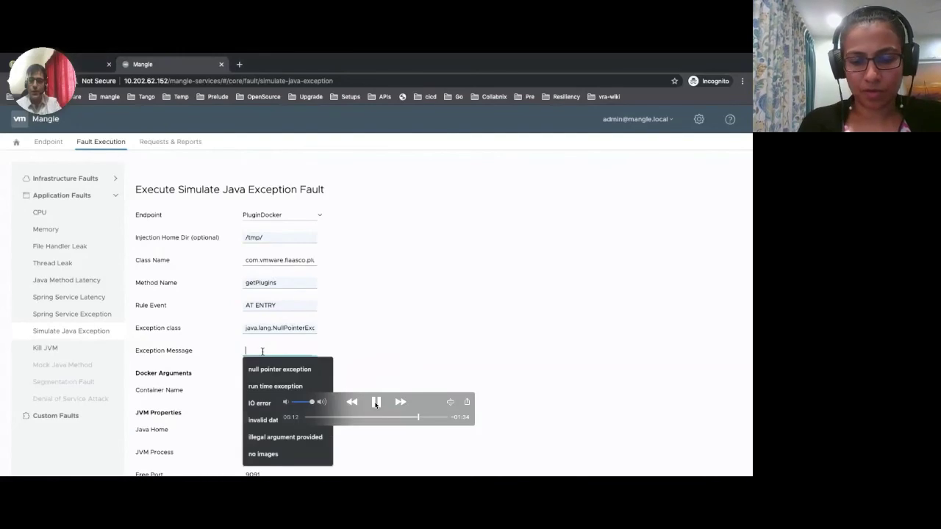
click(376, 403)
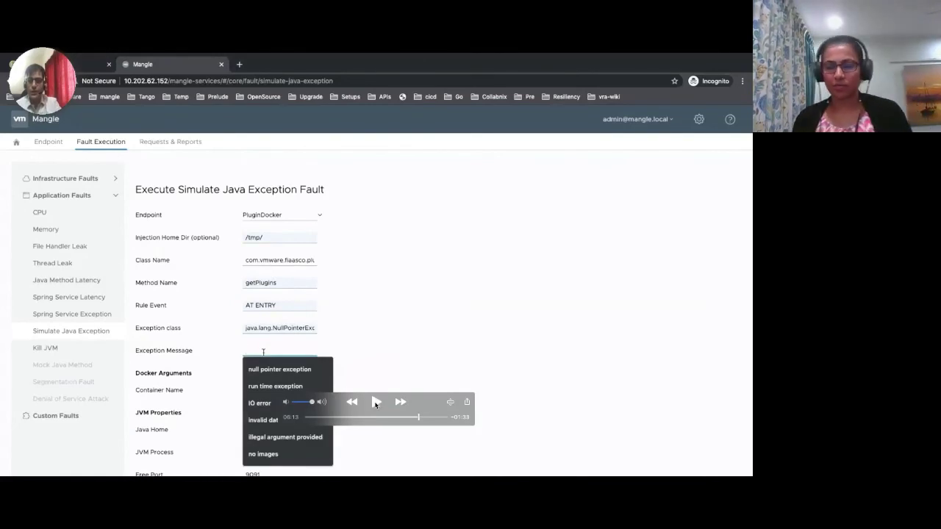
click(376, 404)
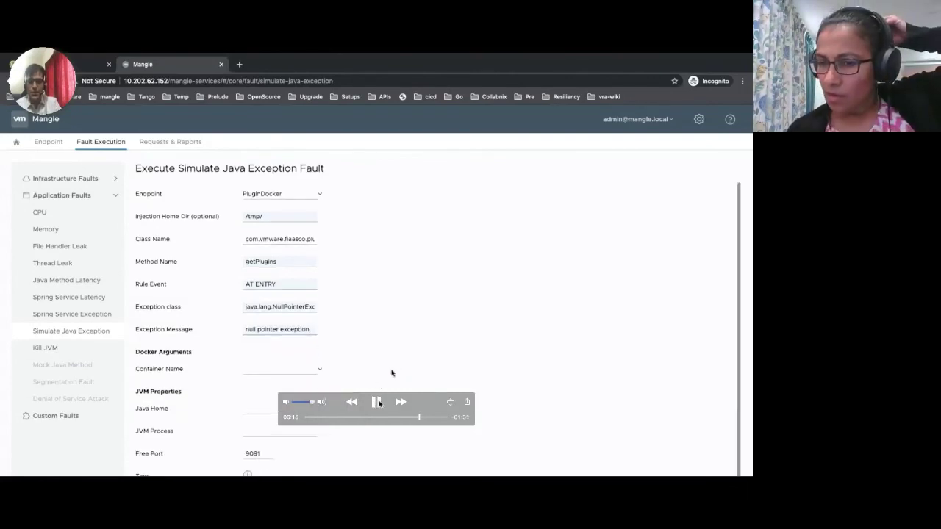
click(376, 402)
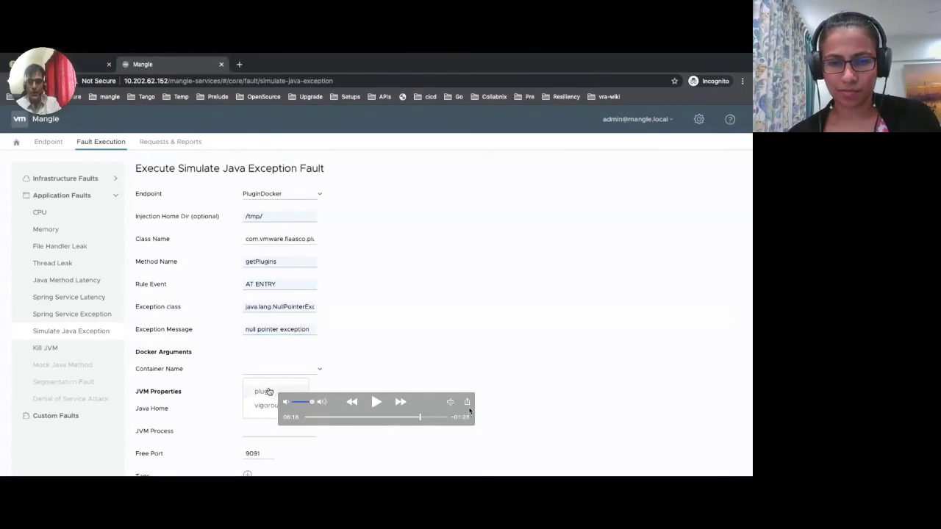
Move the playback controls clear of the container options and play the recording on, pausing at the Java Home suggestions.
drag(469, 410, 549, 397)
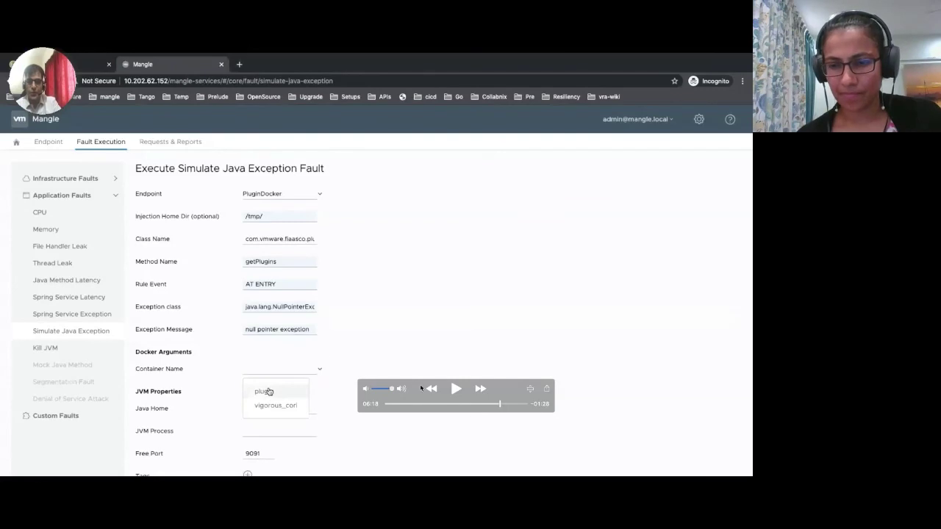
click(455, 389)
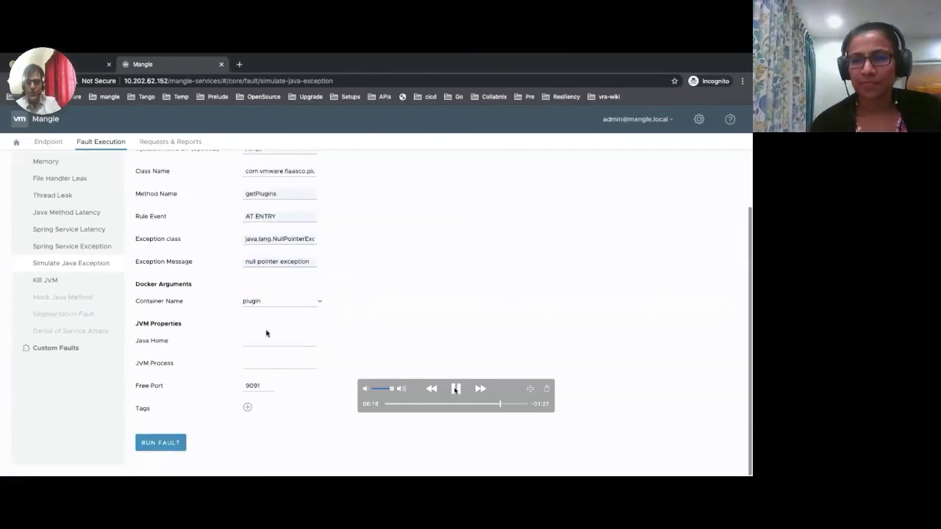
click(455, 389)
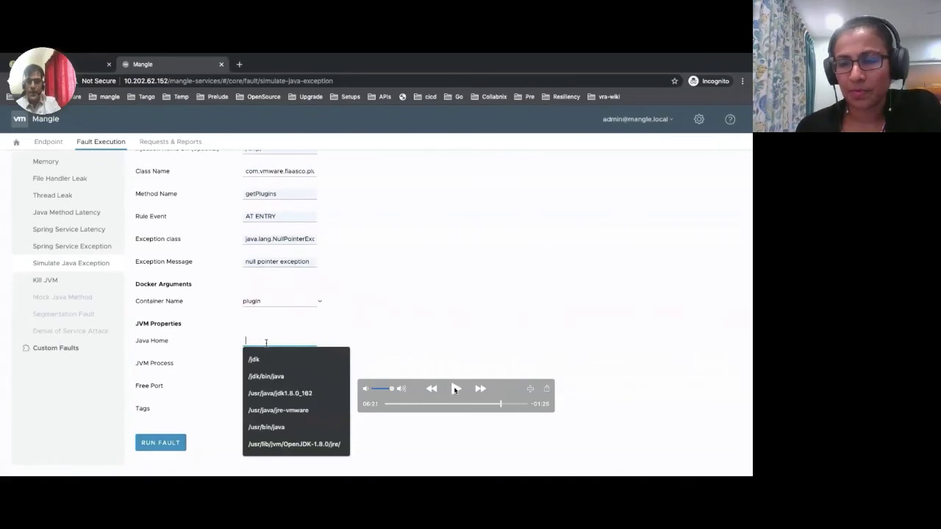
Resume the recording through the JVM properties, pausing at the empty JVM Process field and at the completed form before the fault runs.
click(455, 389)
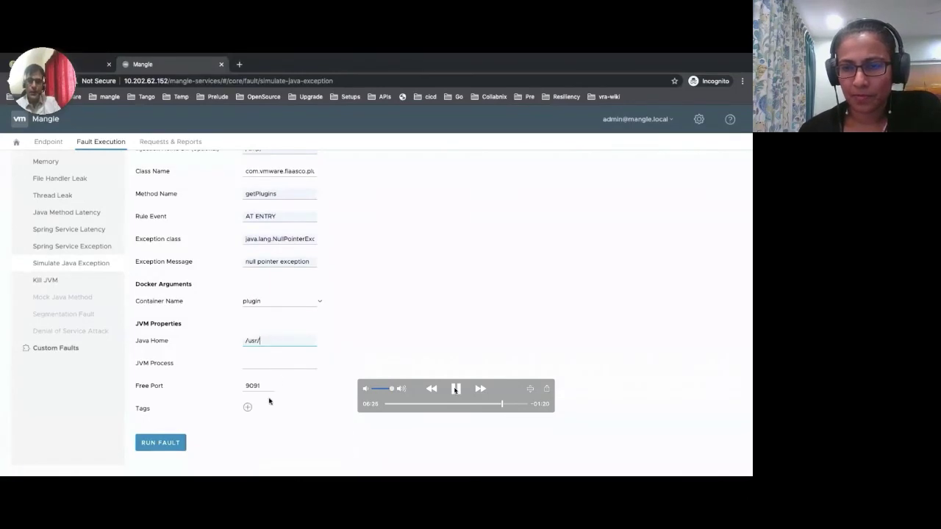
click(455, 389)
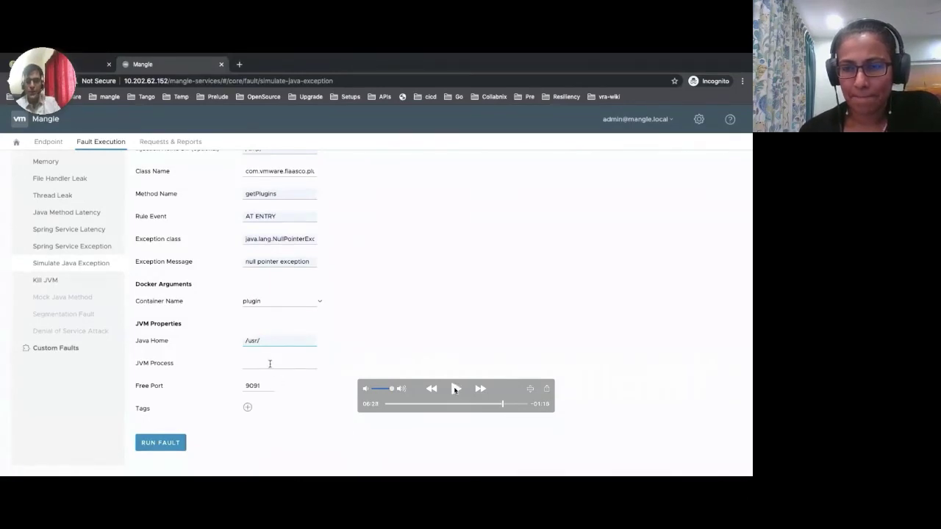
click(455, 389)
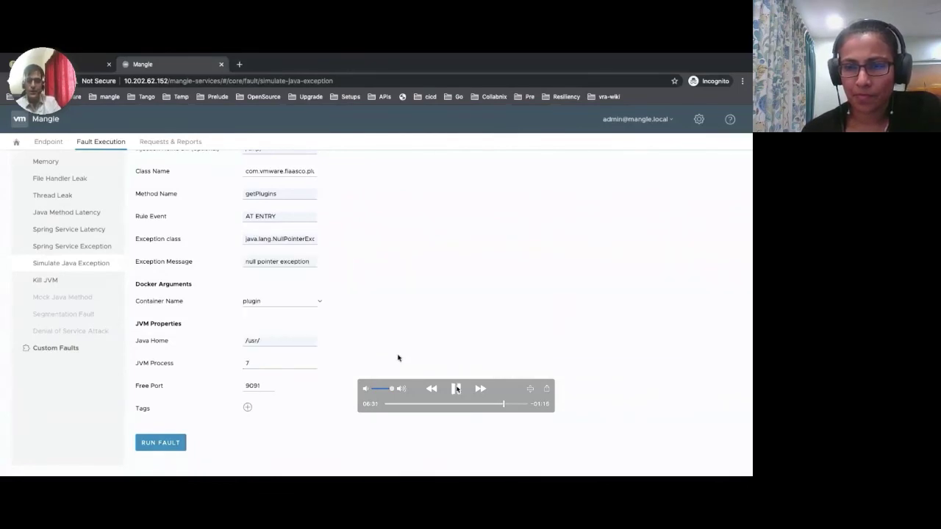
click(454, 390)
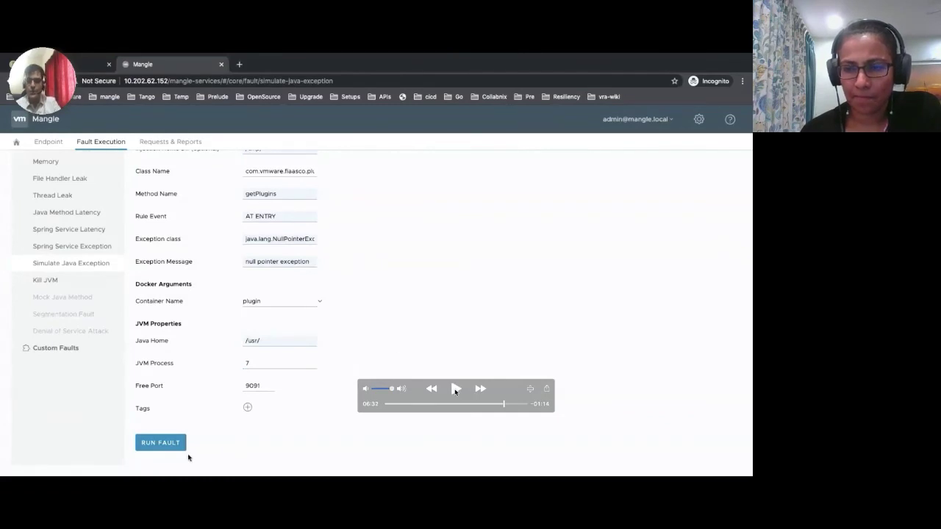
Play the recording through the fault run and the plugin API request, pausing twice at the null pointer exception trace in the terminal log.
click(456, 390)
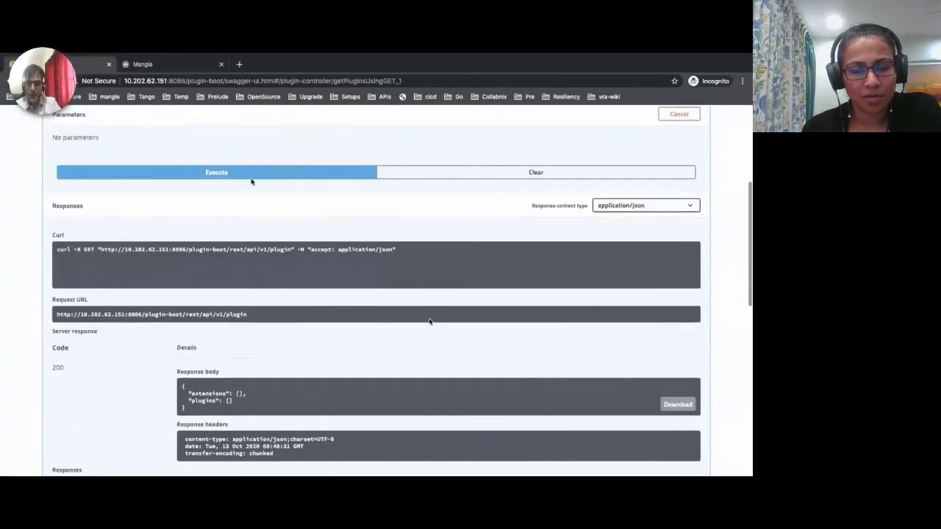
mouse_move(429, 322)
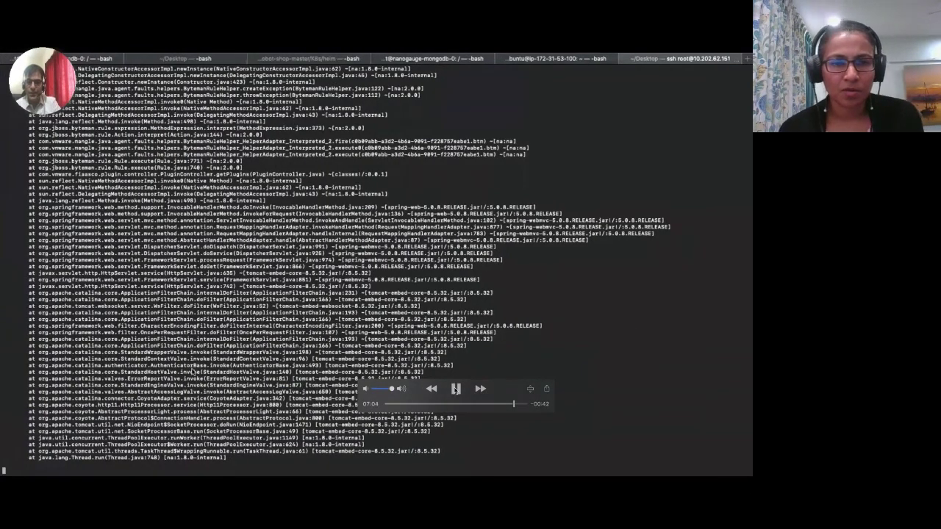
click(456, 388)
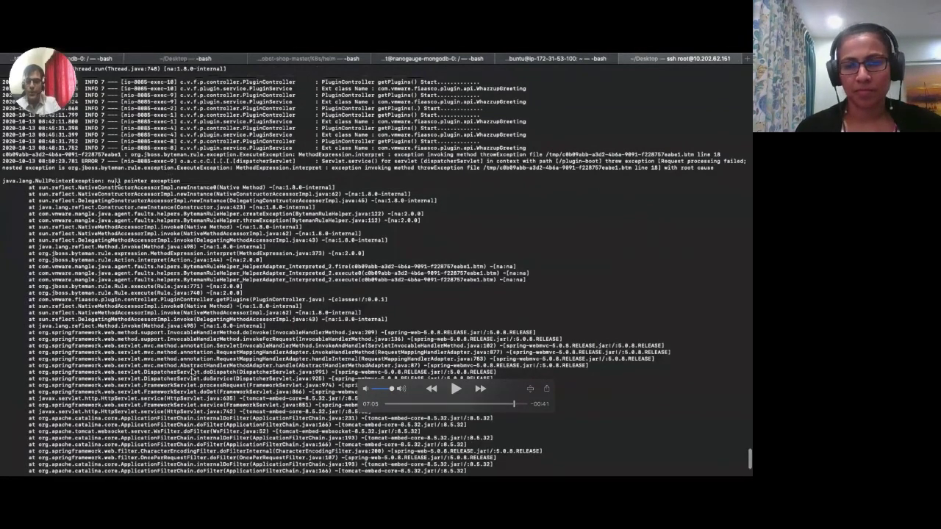
click(456, 388)
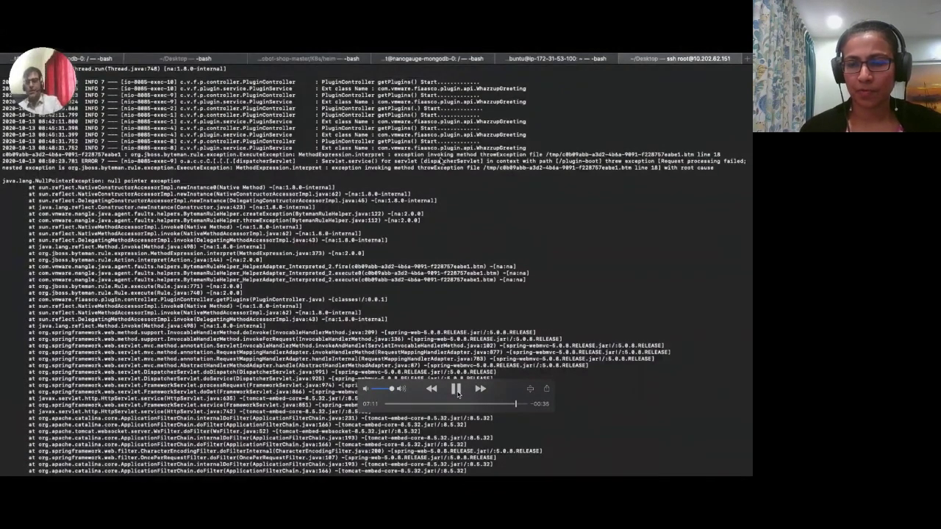
click(456, 389)
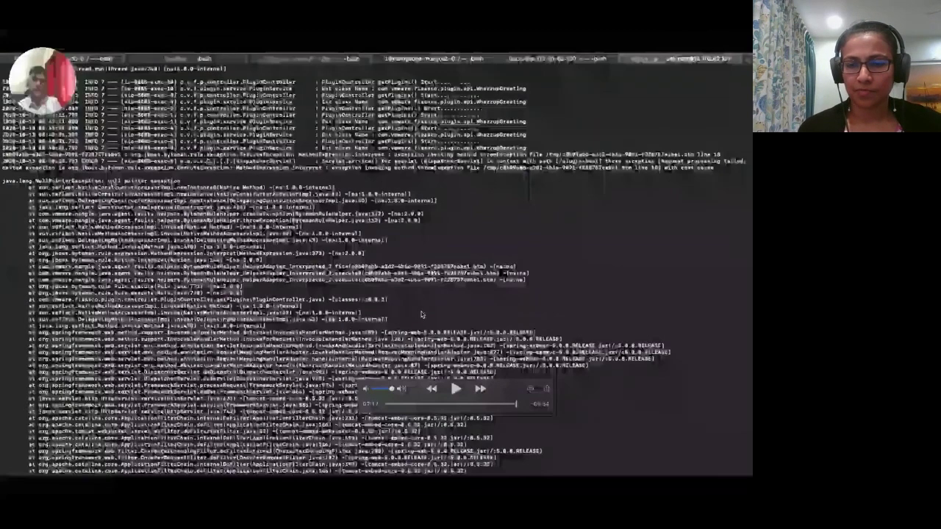